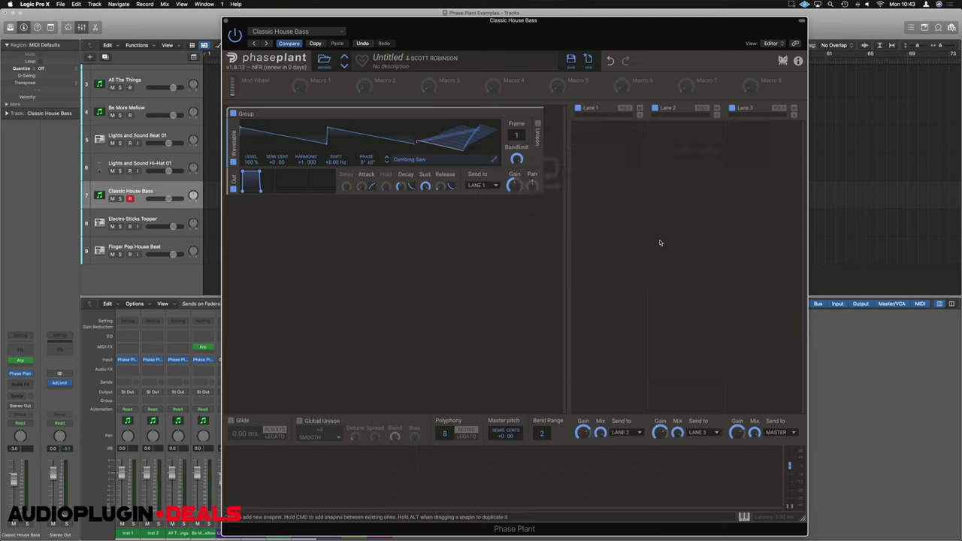
- Enable unison on the Wavetable generator and lower its pitch to -12.00 semitones
{"action": "left_click", "coordinate": [539, 124]}
{"action": "left_click", "coordinate": [538, 124]}
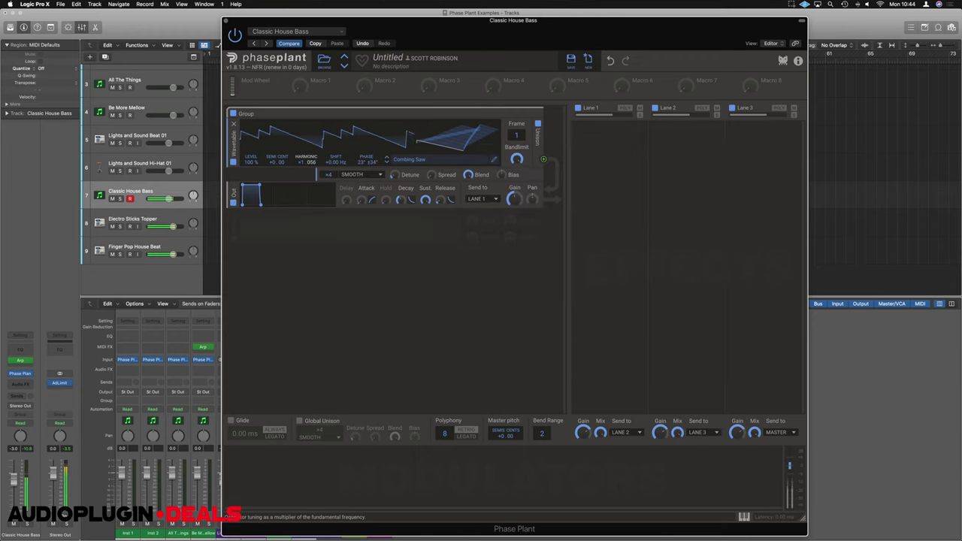
{"action": "left_click_drag", "start_coordinate": [272, 161], "coordinate": [272, 196]}
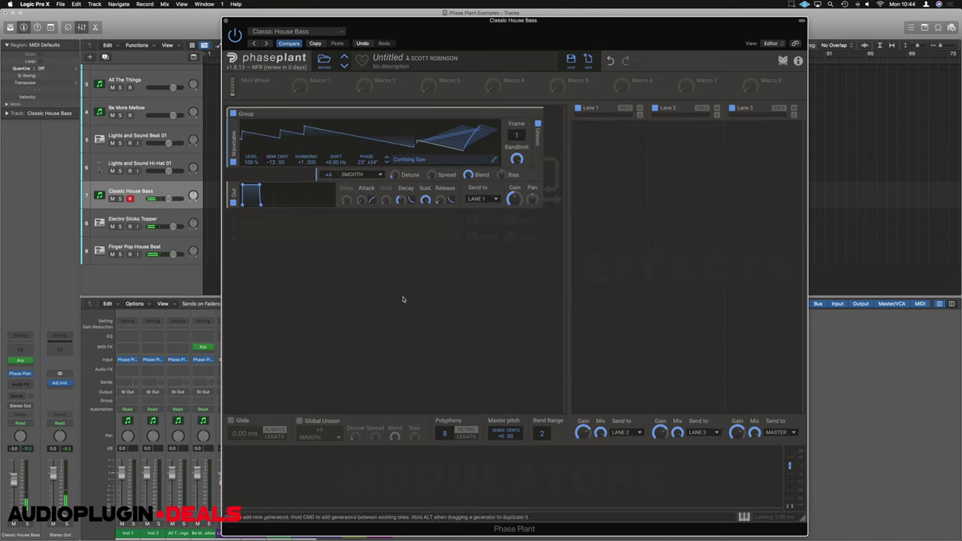
- Modulate the output Gain with a new Envelope at about 93% and shape it with an immediate attack and a longer decay
{"action": "left_click", "coordinate": [320, 482]}
{"action": "left_click", "coordinate": [398, 494]}
{"action": "left_click_drag", "start_coordinate": [515, 209], "coordinate": [515, 179]}
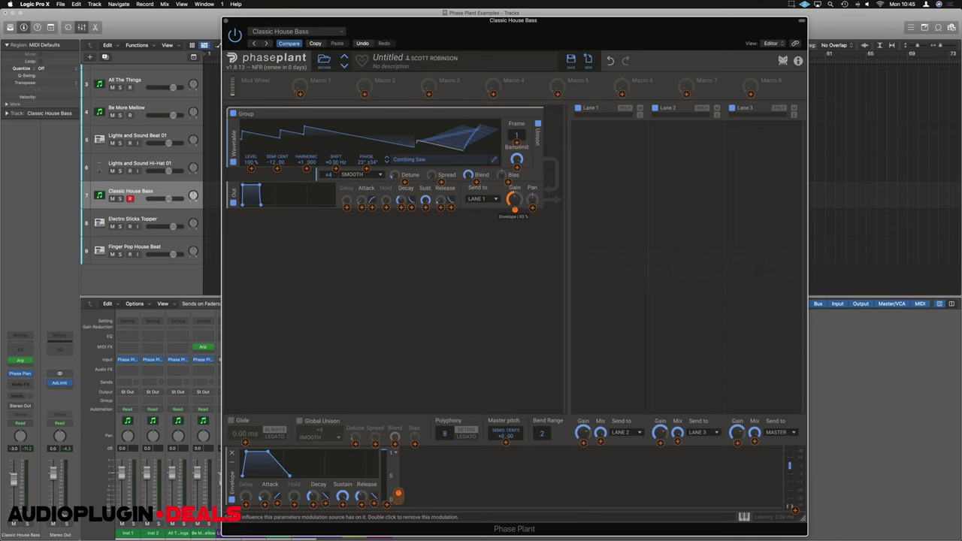
{"action": "left_click_drag", "start_coordinate": [263, 499], "coordinate": [266, 488]}
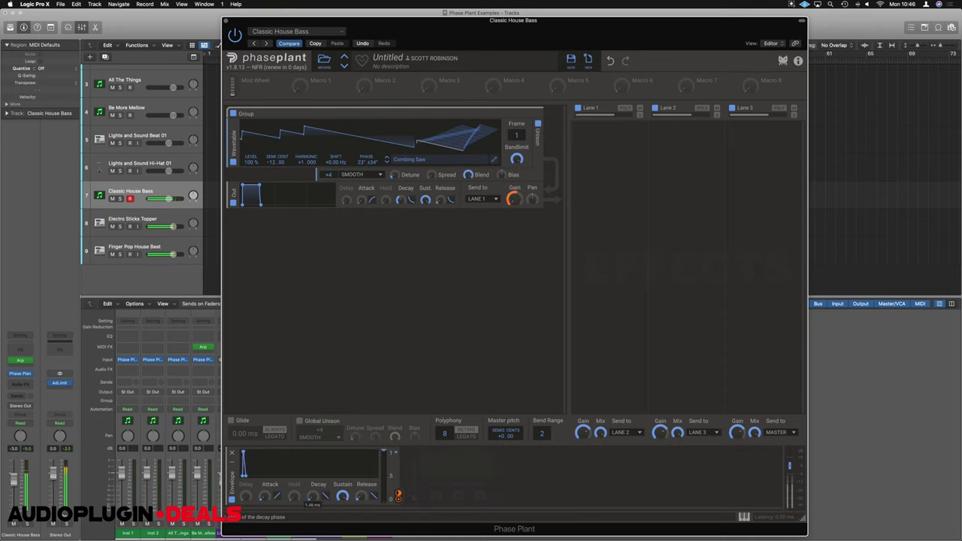
{"action": "left_click_drag", "start_coordinate": [313, 498], "coordinate": [313, 482]}
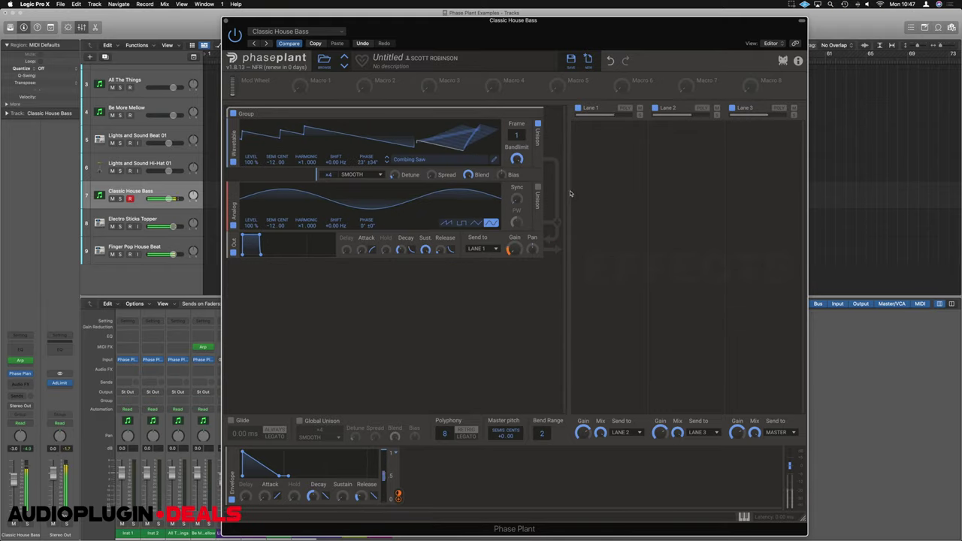
- Add an effect to the empty Lane 1
{"action": "left_click", "coordinate": [613, 148]}
{"action": "left_click", "coordinate": [623, 176]}
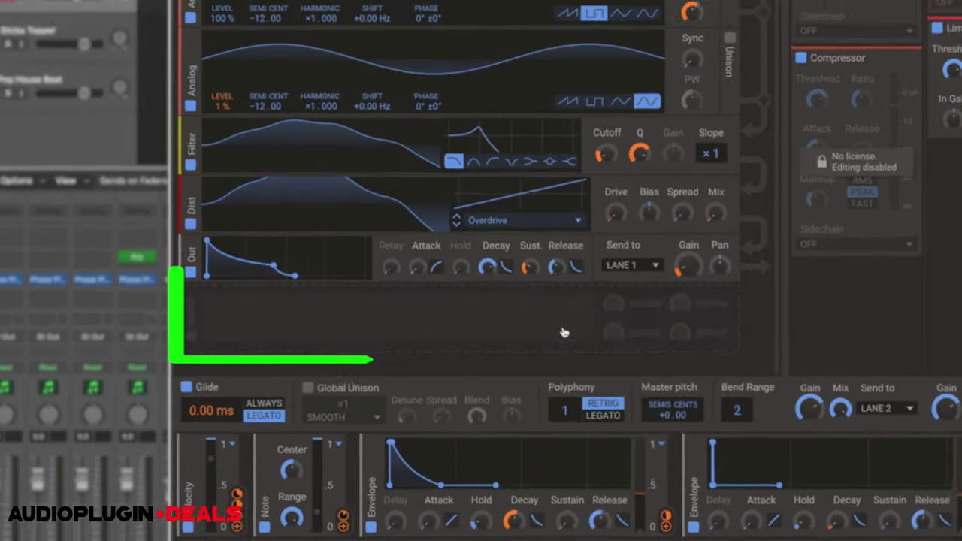
- Add a new Analog generator and a separate Output module beneath the existing generator chain
{"action": "left_click", "coordinate": [564, 333]}
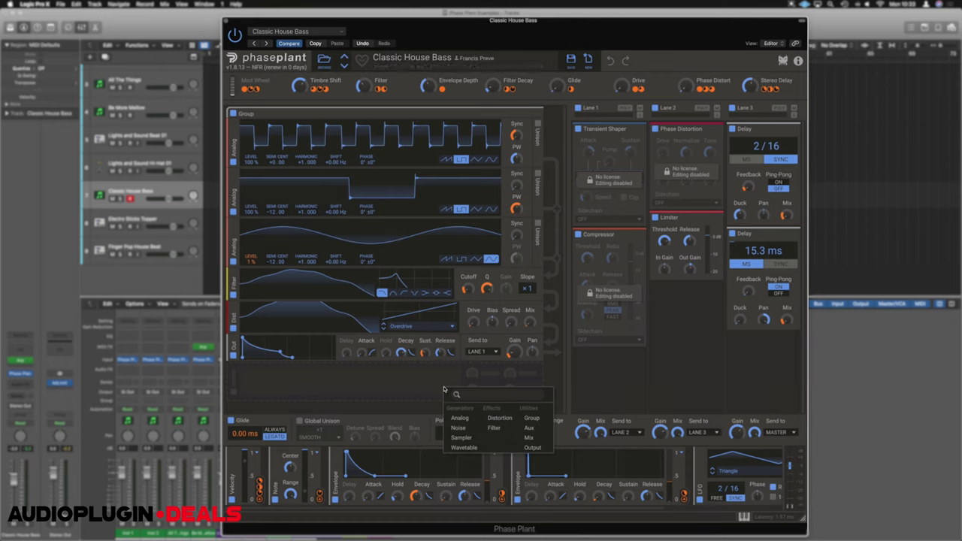
{"action": "left_click", "coordinate": [460, 419]}
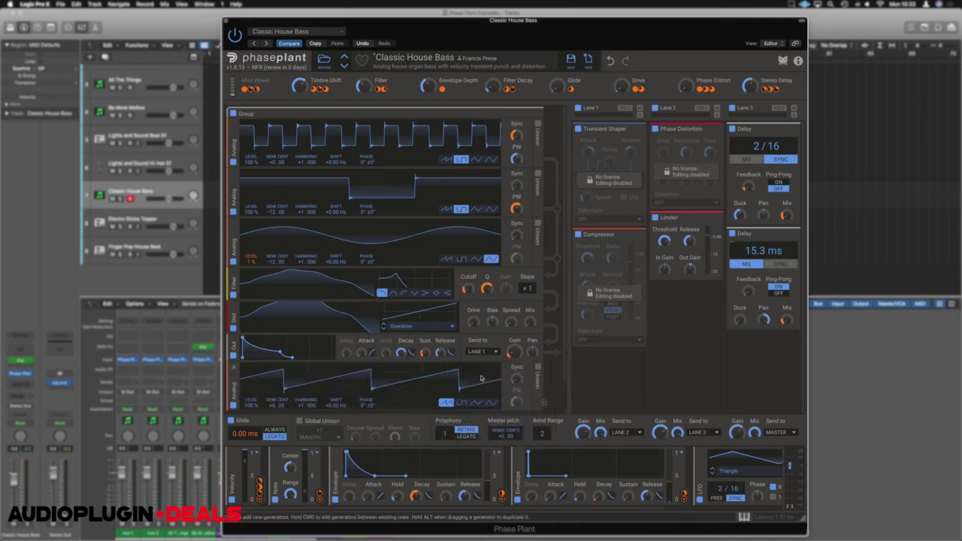
{"action": "left_click", "coordinate": [544, 404]}
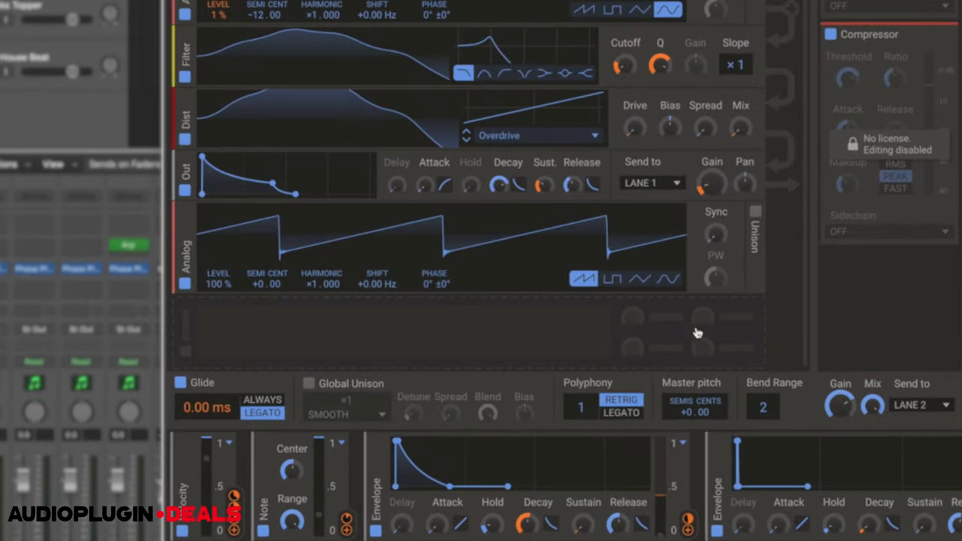
{"action": "left_click", "coordinate": [418, 402]}
{"action": "left_click", "coordinate": [698, 457]}
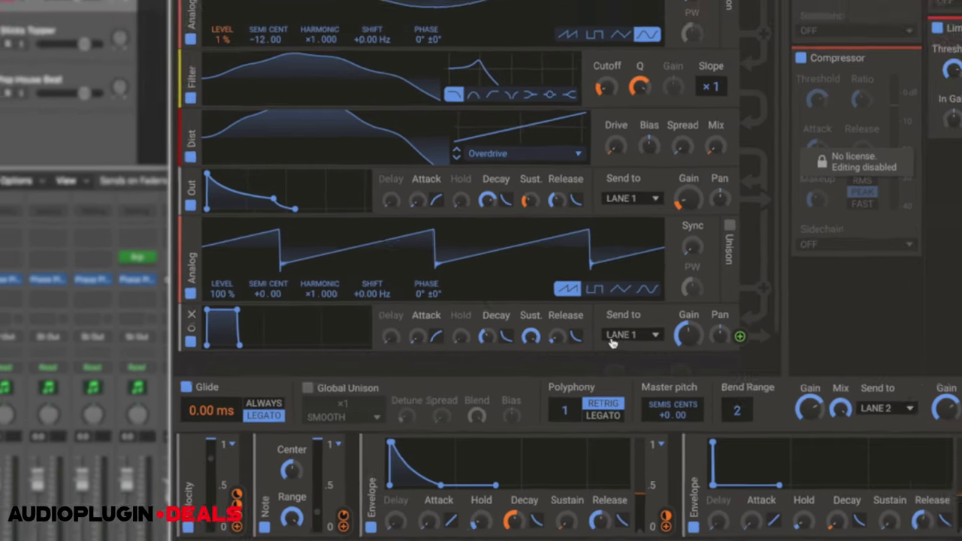
- Send the new Output module to Lane 3 and raise the Sync of the new Analog generator
{"action": "left_click", "coordinate": [651, 327]}
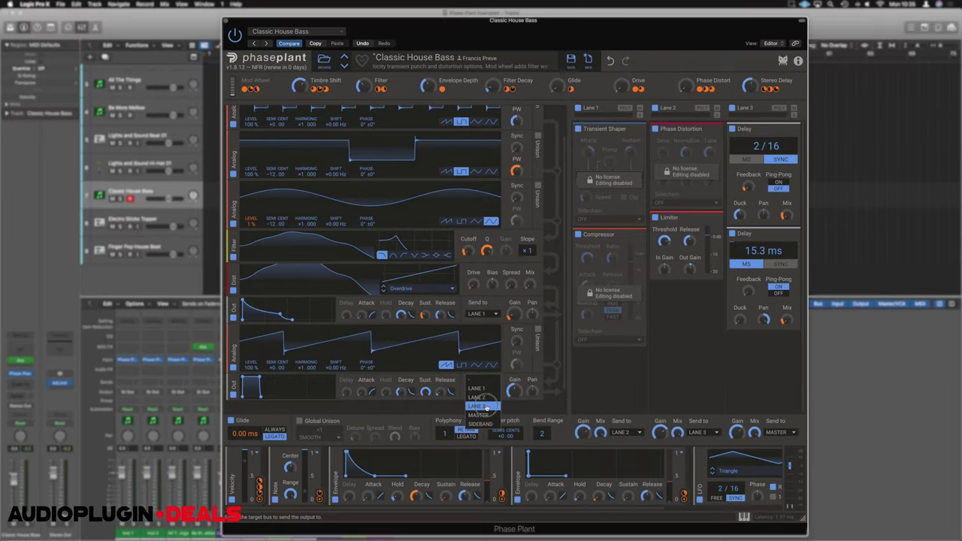
{"action": "left_click", "coordinate": [487, 406]}
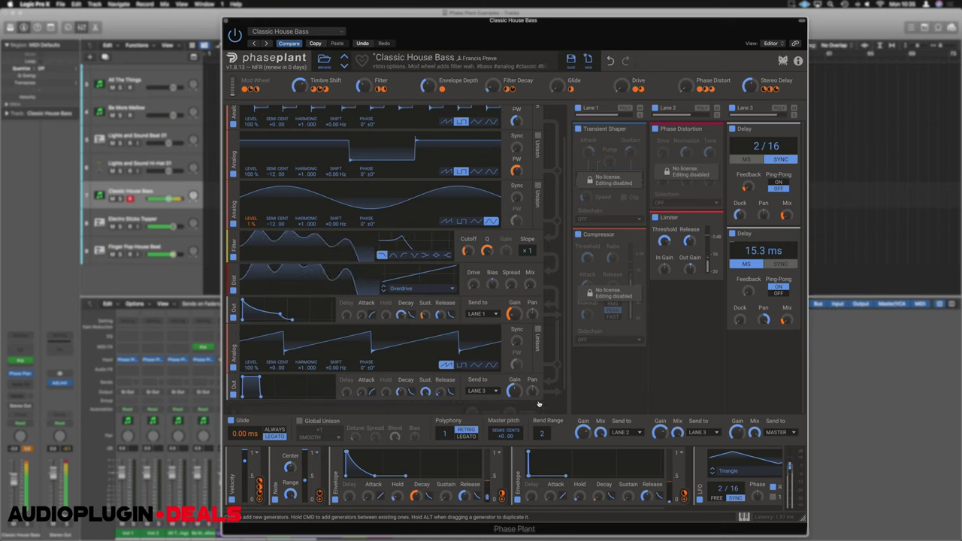
{"action": "left_click_drag", "start_coordinate": [521, 345], "coordinate": [521, 316]}
{"action": "mouse_move", "coordinate": [518, 350]}
{"action": "left_mouse_down"}
{"action": "mouse_move", "coordinate": [518, 334]}
{"action": "mouse_move", "coordinate": [516, 349]}
{"action": "left_mouse_up"}
- Try sending the new Output module to Lane 2 while varying the Sync of its Analog generator
{"action": "left_click", "coordinate": [483, 391]}
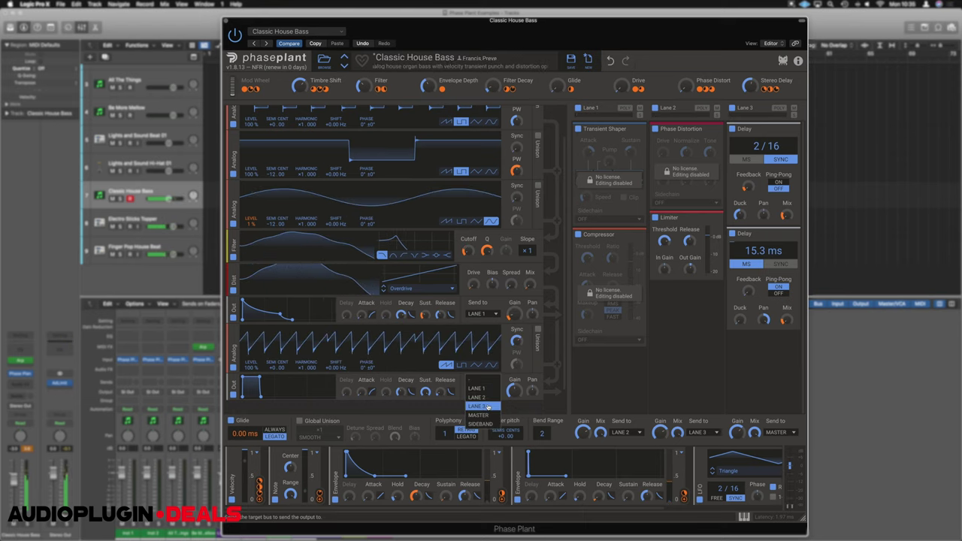
{"action": "left_click", "coordinate": [489, 399]}
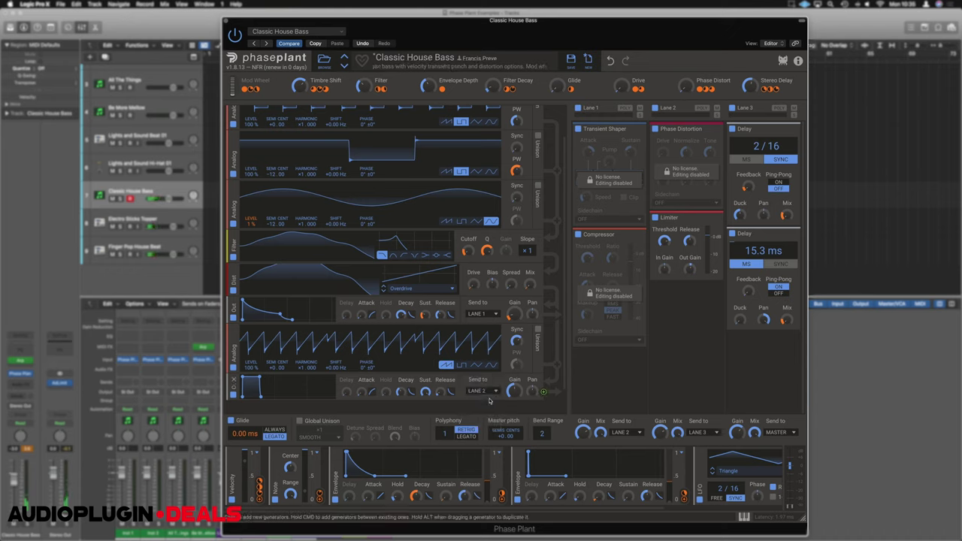
{"action": "mouse_move", "coordinate": [517, 340]}
{"action": "left_mouse_down"}
{"action": "mouse_move", "coordinate": [517, 305]}
{"action": "mouse_move", "coordinate": [516, 330]}
{"action": "left_mouse_up"}
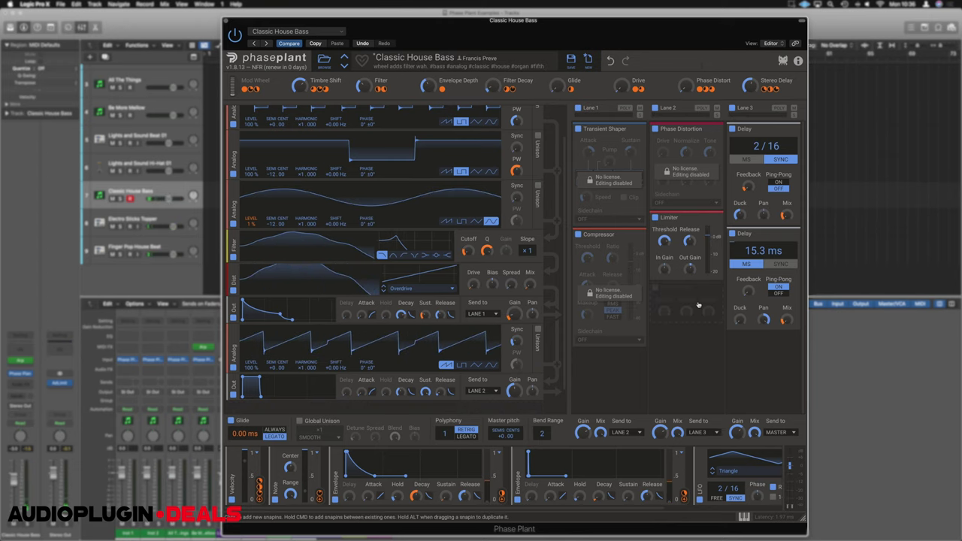
- Add a Stereo effect at the end of Lane 3 and raise the Sync of the new Analog generator
{"action": "left_click", "coordinate": [765, 359]}
{"action": "left_click", "coordinate": [778, 354]}
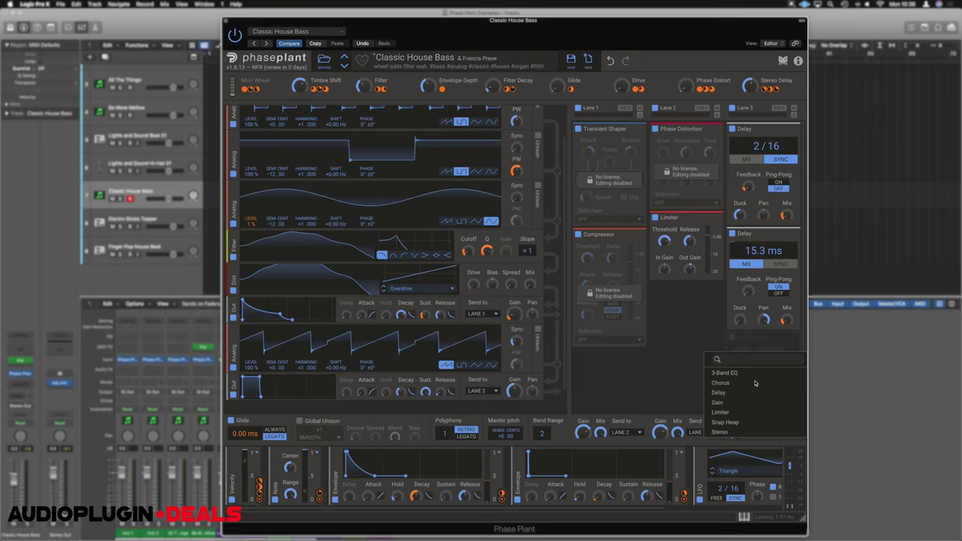
{"action": "left_click", "coordinate": [720, 433]}
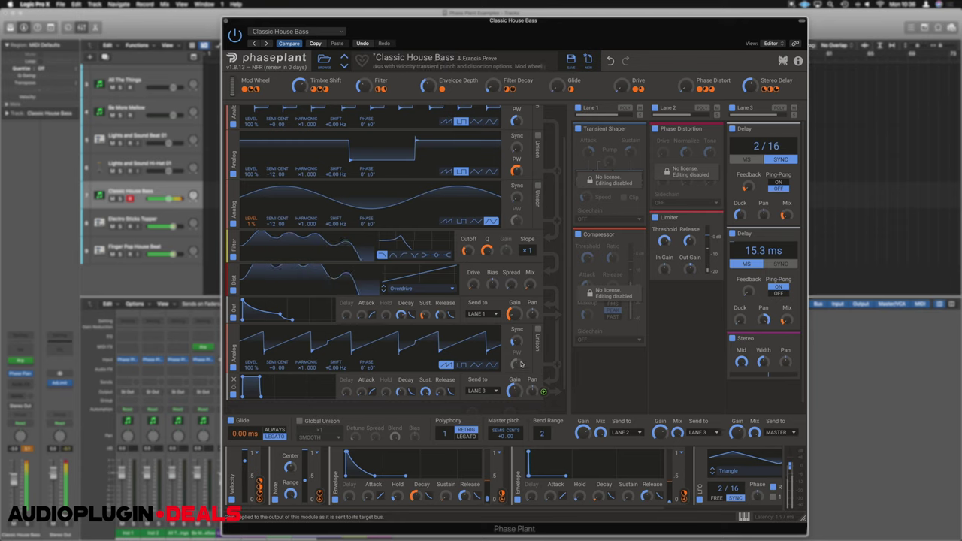
{"action": "left_click_drag", "start_coordinate": [516, 340], "coordinate": [517, 301]}
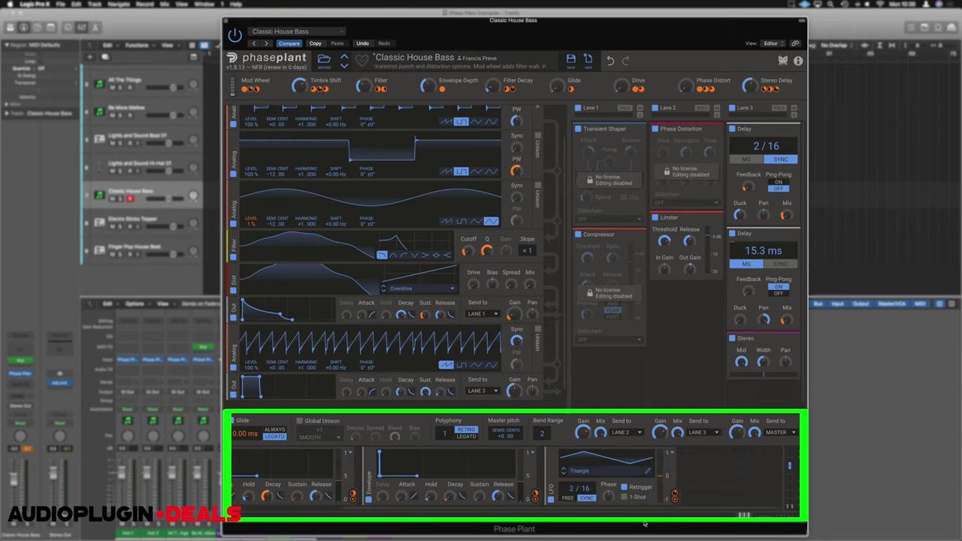
- Add a new Envelope modulator after the LFO
{"action": "scroll", "coordinate": [731, 456], "scroll_direction": "right", "scroll_amount": 3}
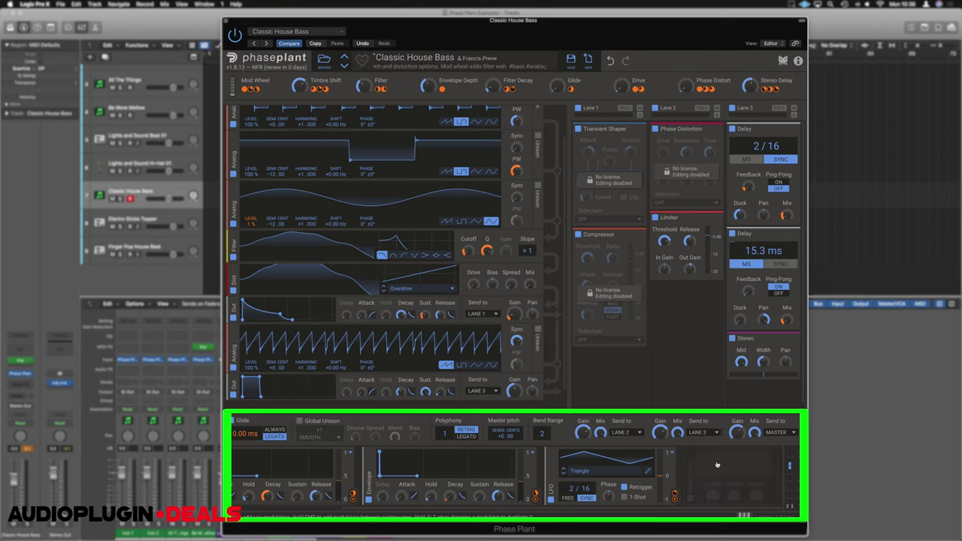
{"action": "left_click", "coordinate": [741, 471]}
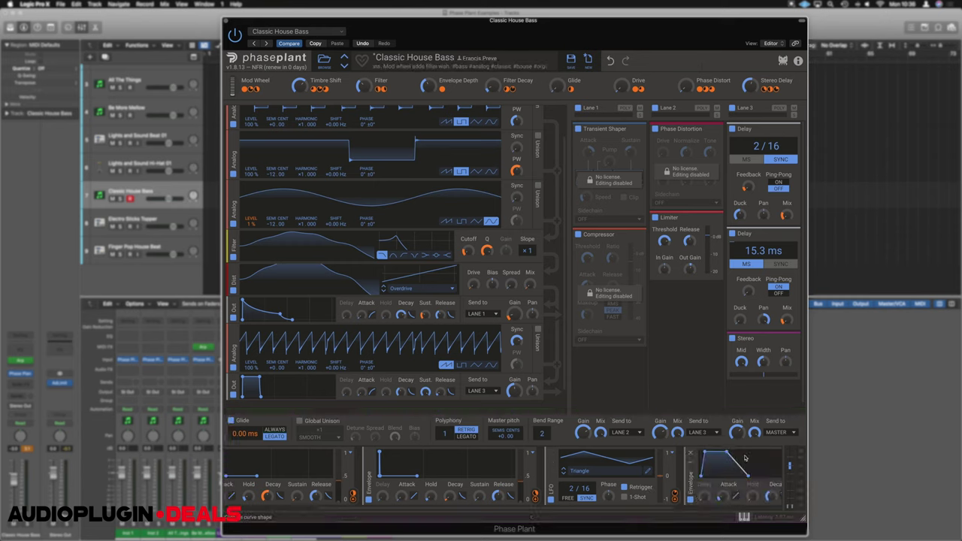
{"action": "scroll", "coordinate": [705, 460], "scroll_direction": "right", "scroll_amount": 3}
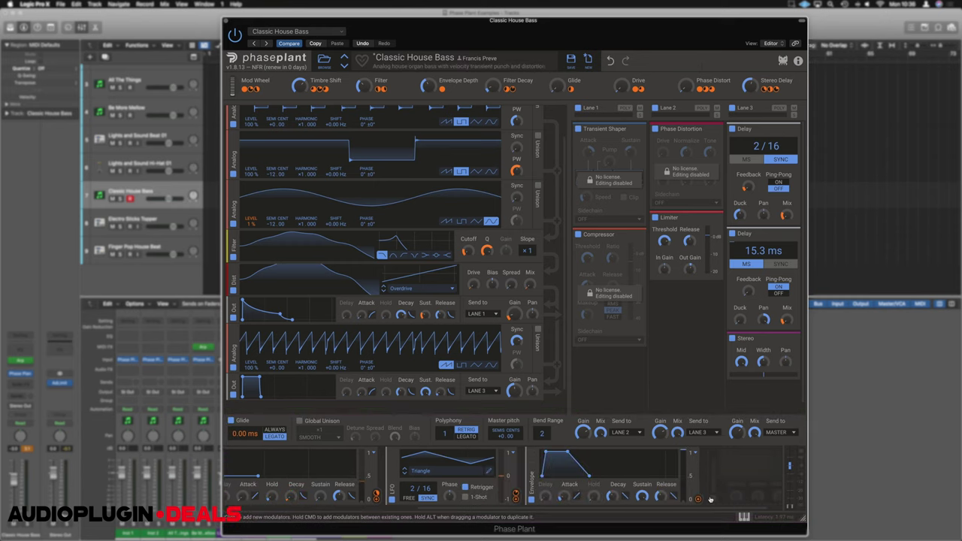
- Assign the new Envelope to the Gain of the second Output module and adjust the envelope's Delay and Attack
{"action": "left_click_drag", "start_coordinate": [698, 501], "coordinate": [697, 500]}
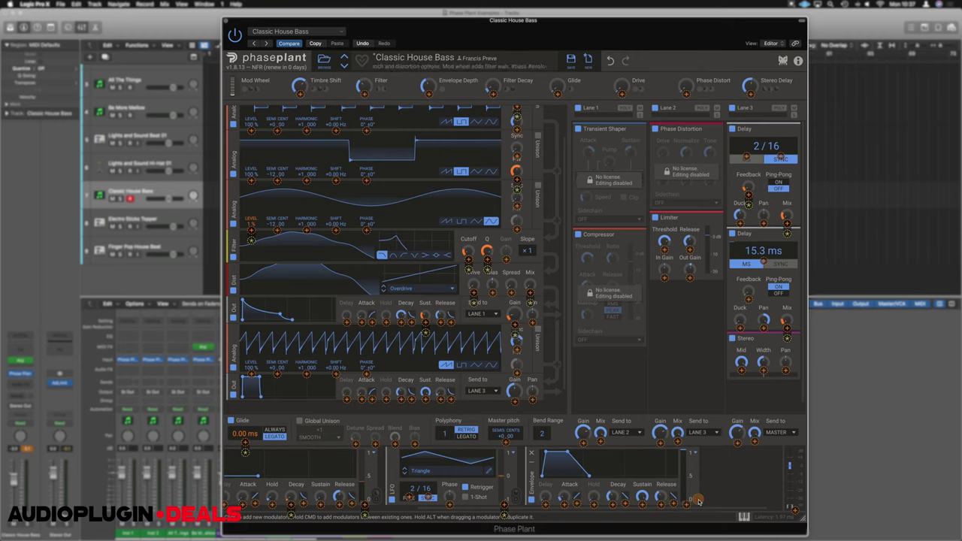
{"action": "left_click_drag", "start_coordinate": [704, 497], "coordinate": [697, 503]}
{"action": "left_click_drag", "start_coordinate": [697, 502], "coordinate": [513, 393]}
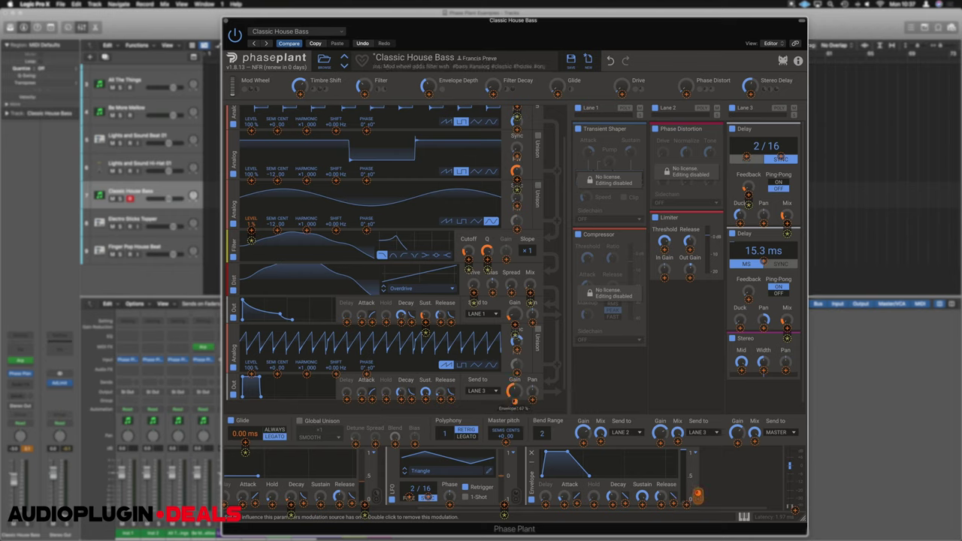
{"action": "left_click_drag", "start_coordinate": [514, 402], "coordinate": [513, 403]}
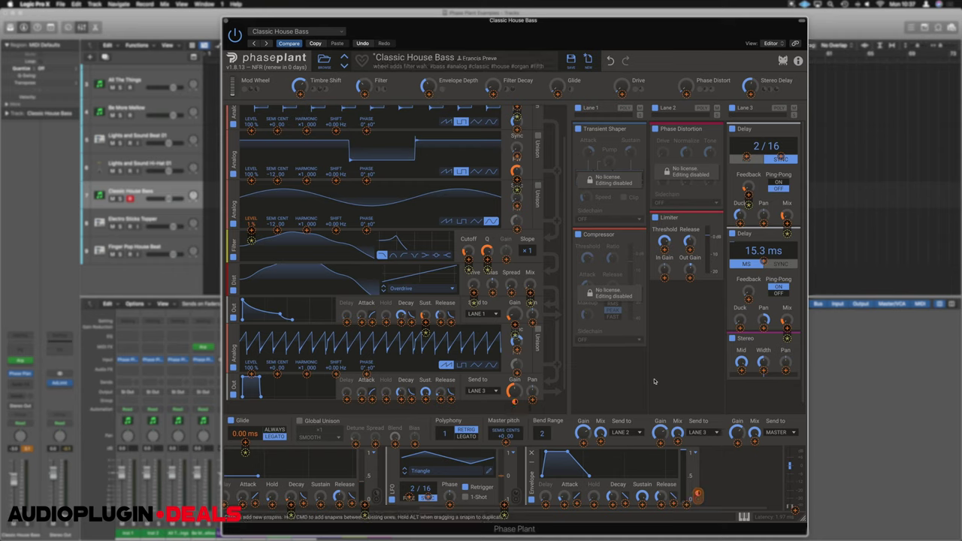
{"action": "left_click", "coordinate": [525, 502]}
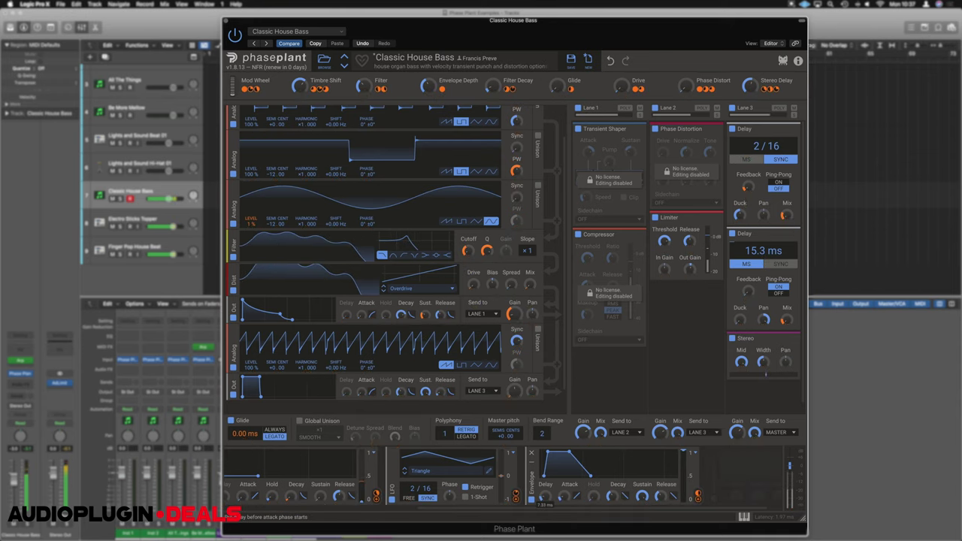
{"action": "mouse_move", "coordinate": [545, 501]}
{"action": "left_mouse_down"}
{"action": "mouse_move", "coordinate": [563, 492]}
{"action": "mouse_move", "coordinate": [545, 500]}
{"action": "left_mouse_up"}
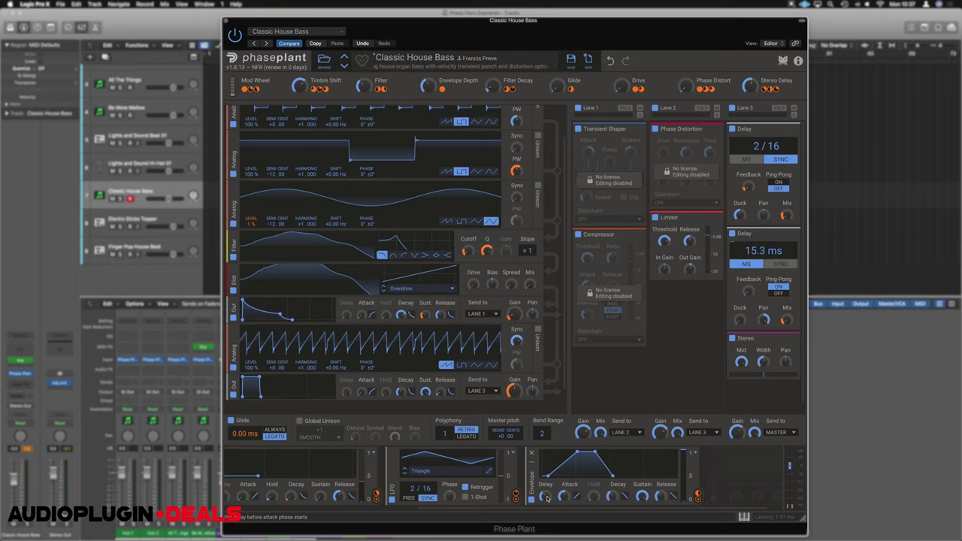
- Start a new empty preset and add a Wavetable generator
{"action": "left_click", "coordinate": [589, 60]}
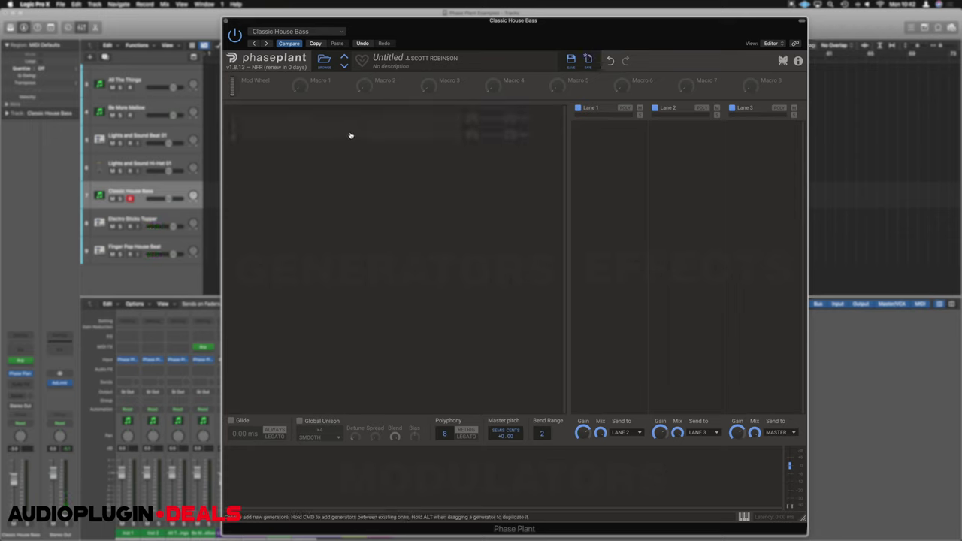
{"action": "left_click", "coordinate": [419, 131]}
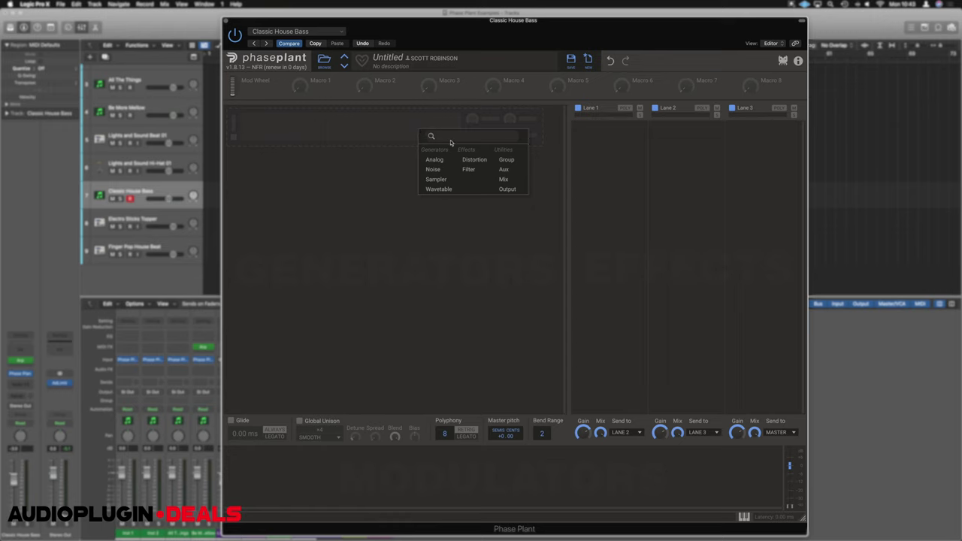
{"action": "left_click", "coordinate": [439, 188]}
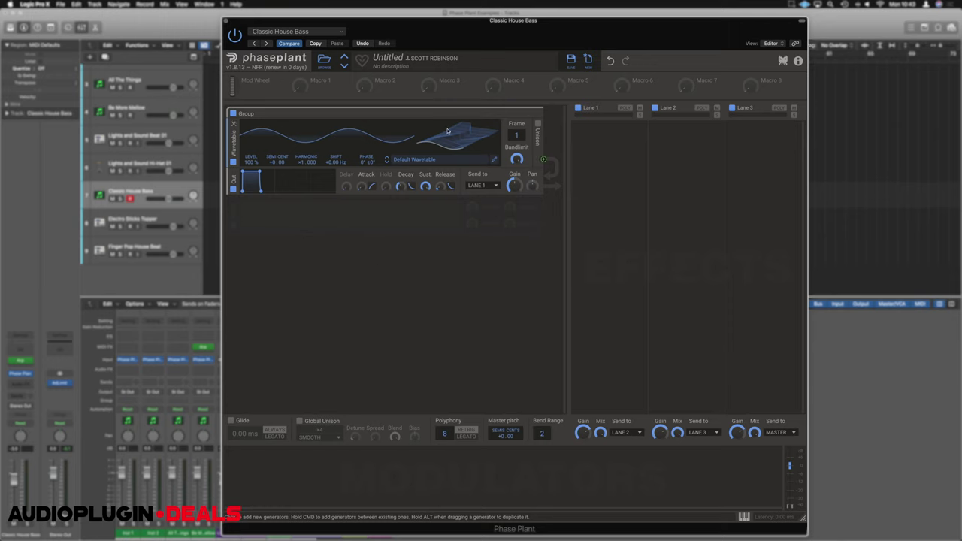
- Load the Combing Saw wavetable from the factory Saws folder into the Wavetable generator
{"action": "left_click", "coordinate": [414, 159]}
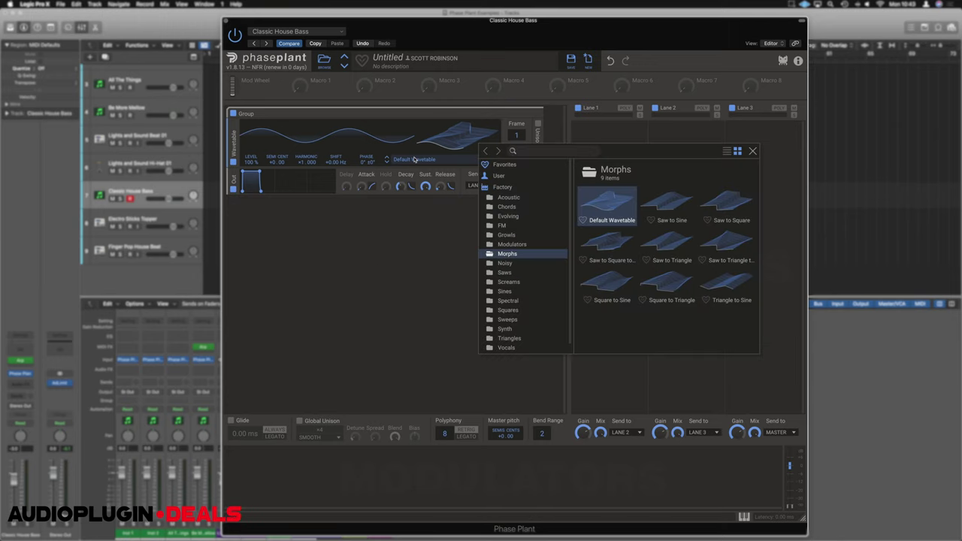
{"action": "scroll", "coordinate": [551, 263], "scroll_direction": "down", "scroll_amount": 1}
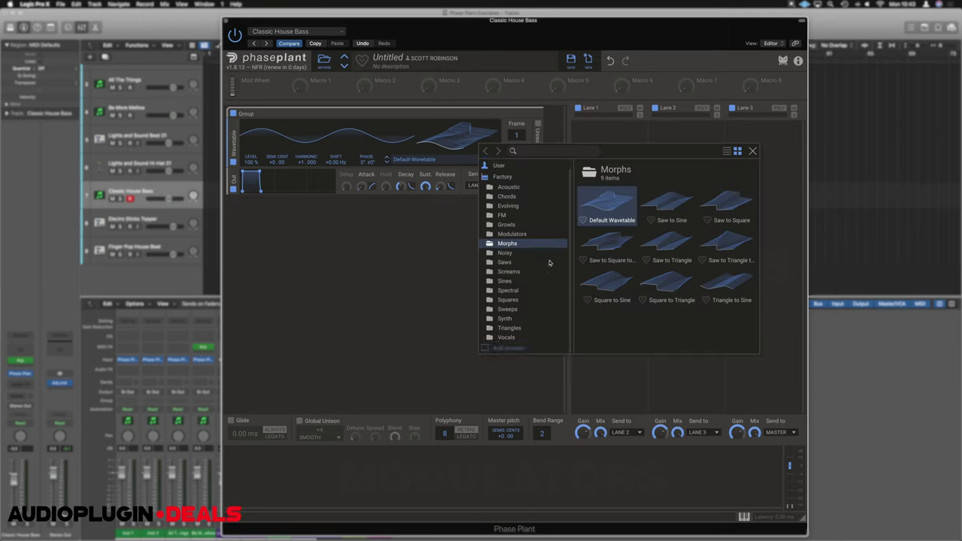
{"action": "left_click", "coordinate": [507, 272]}
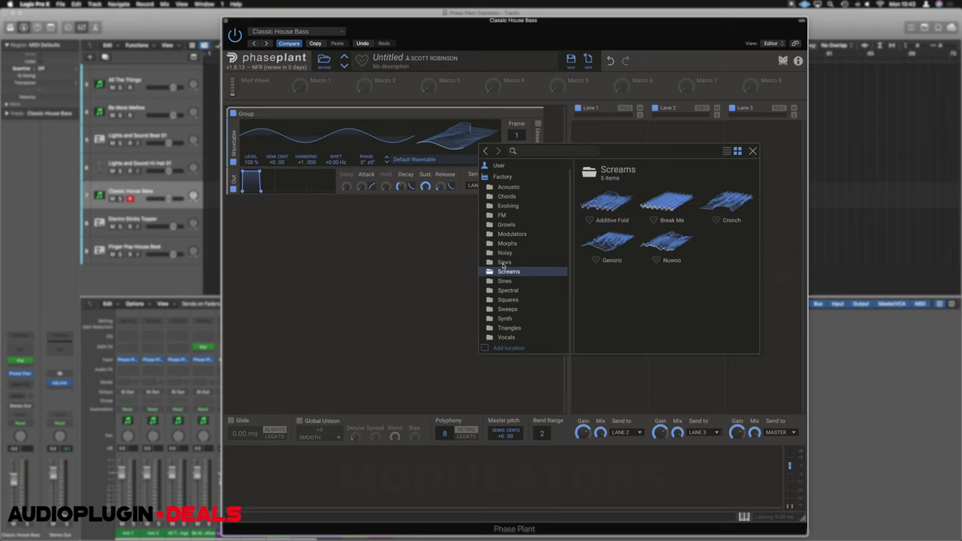
{"action": "left_click", "coordinate": [504, 262]}
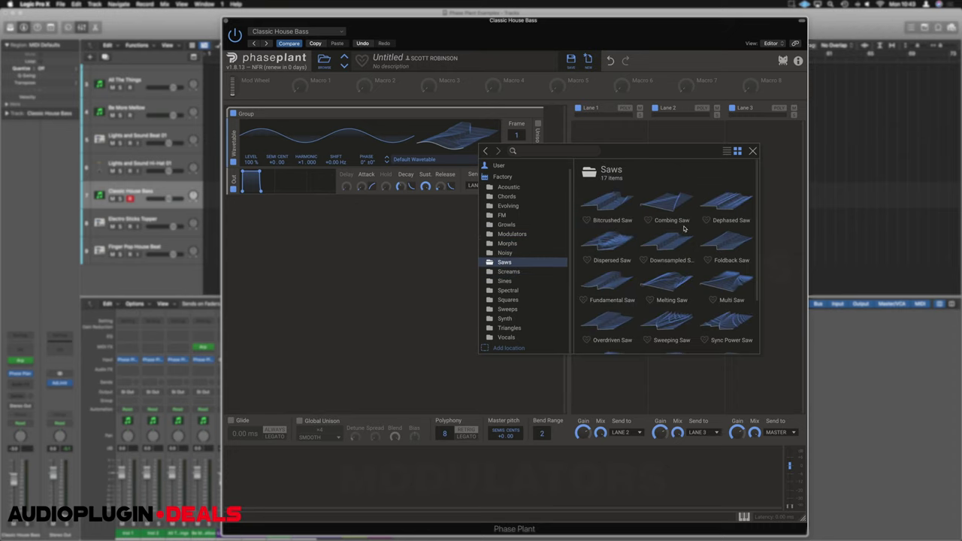
{"action": "scroll", "coordinate": [685, 229], "scroll_direction": "down", "scroll_amount": 1}
{"action": "left_click", "coordinate": [676, 197]}
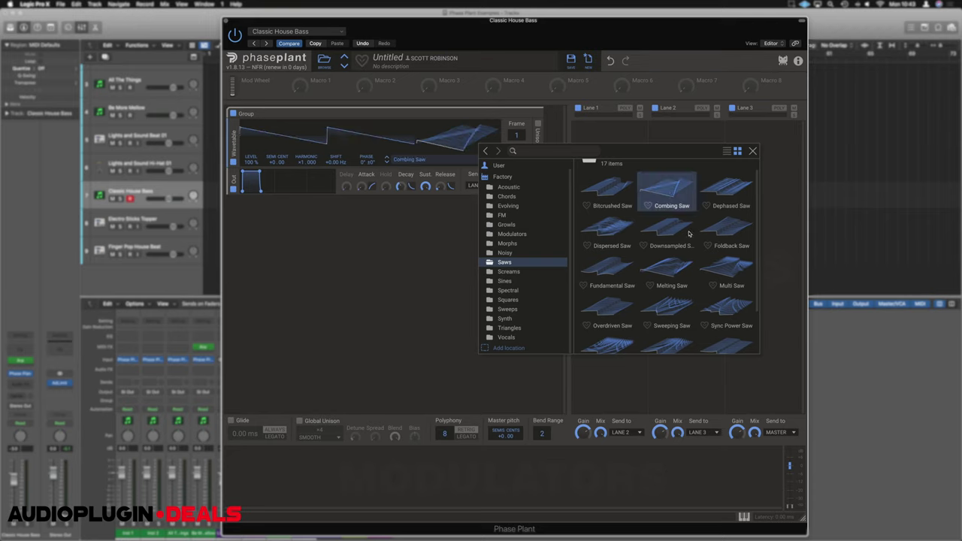
{"action": "left_click", "coordinate": [753, 152]}
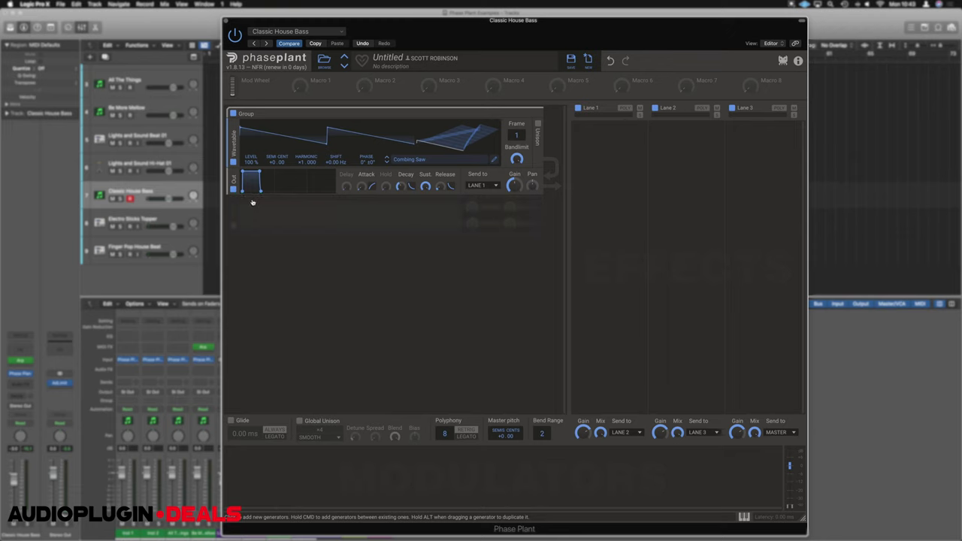
- Enable Unison on the Wavetable generator and set its phase to 23° ±34° and its tuning to -12.00 semitones
{"action": "left_click", "coordinate": [539, 125]}
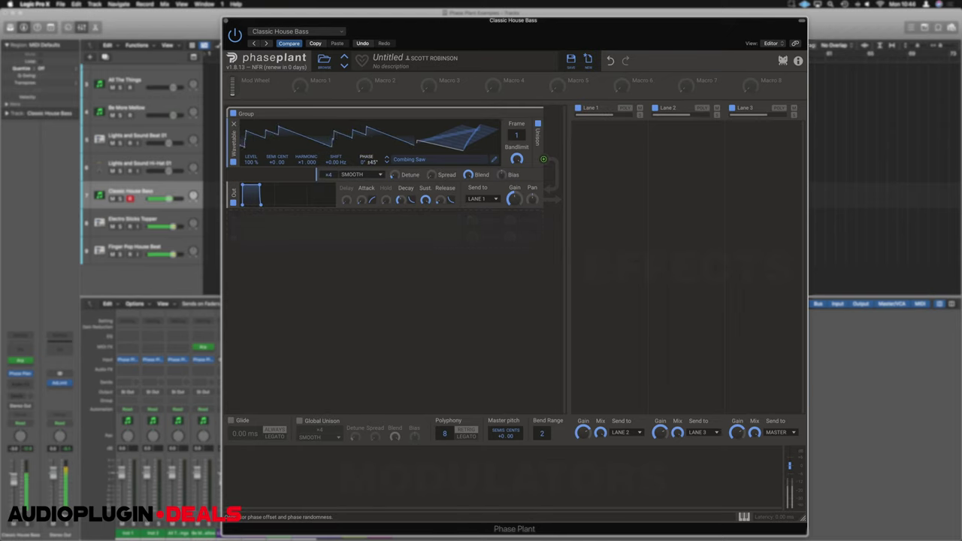
{"action": "mouse_move", "coordinate": [373, 164]}
{"action": "left_mouse_down"}
{"action": "mouse_move", "coordinate": [373, 173]}
{"action": "mouse_move", "coordinate": [362, 134]}
{"action": "mouse_move", "coordinate": [362, 177]}
{"action": "left_mouse_up"}
{"action": "left_click_drag", "start_coordinate": [276, 162], "coordinate": [295, 229]}
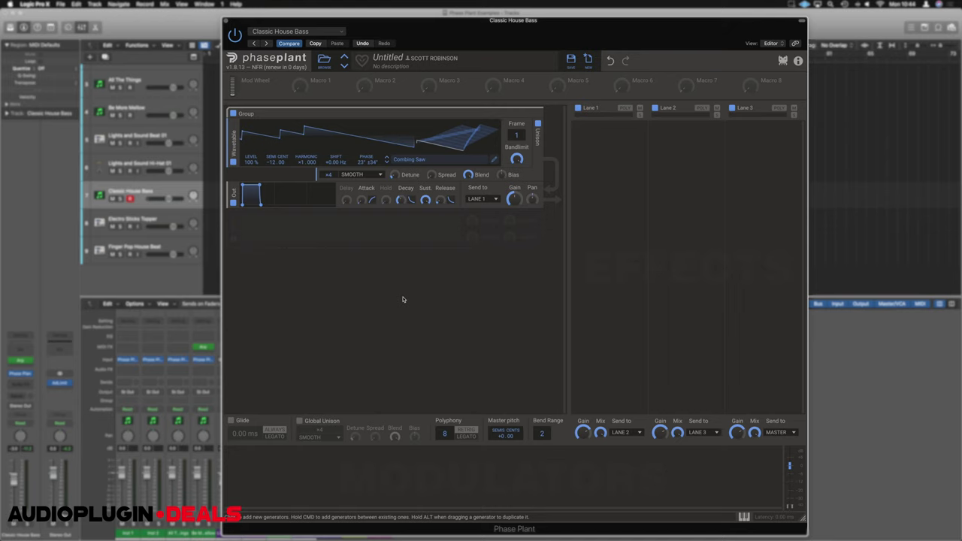
- Add an Envelope modulator, assign it to the Output module's Gain and turn the base Gain down
{"action": "left_click", "coordinate": [297, 474]}
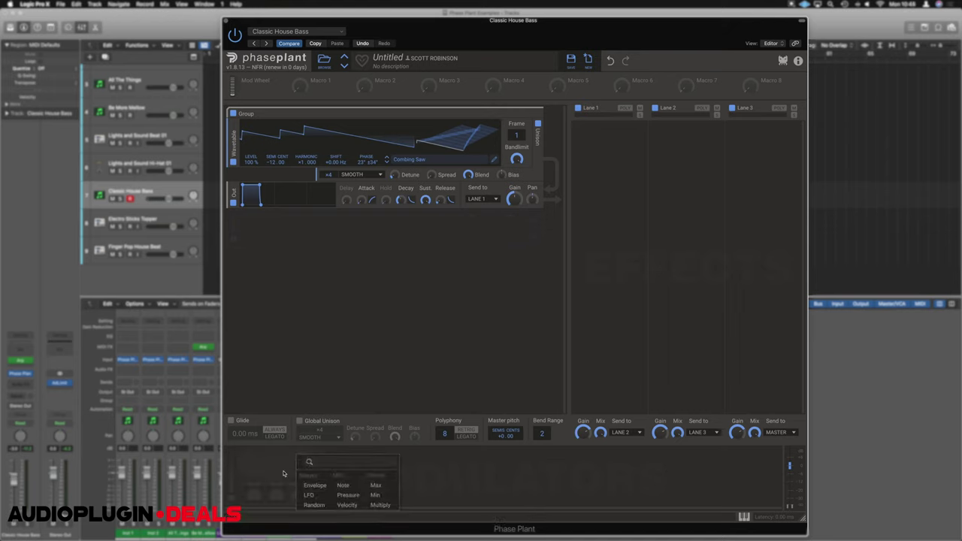
{"action": "left_click", "coordinate": [319, 485]}
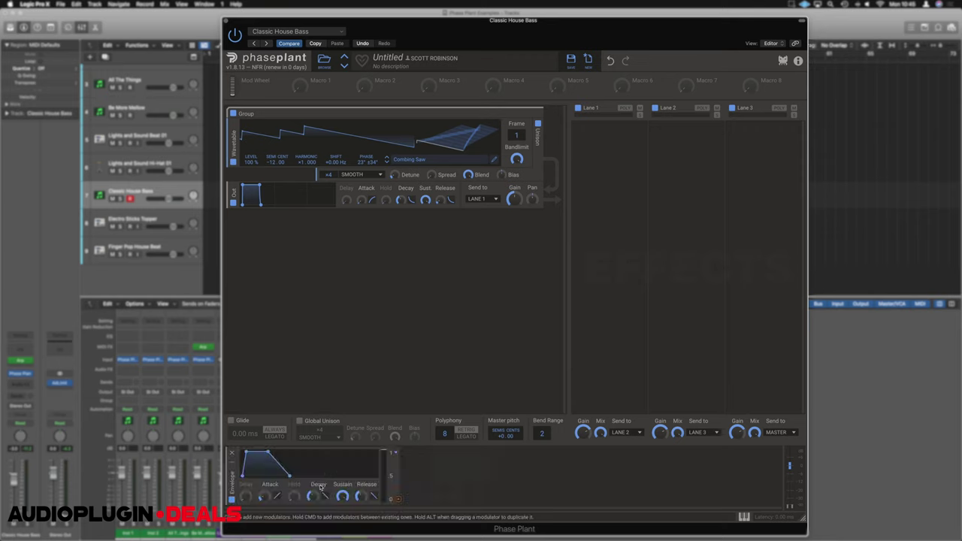
{"action": "left_click_drag", "start_coordinate": [397, 499], "coordinate": [515, 208]}
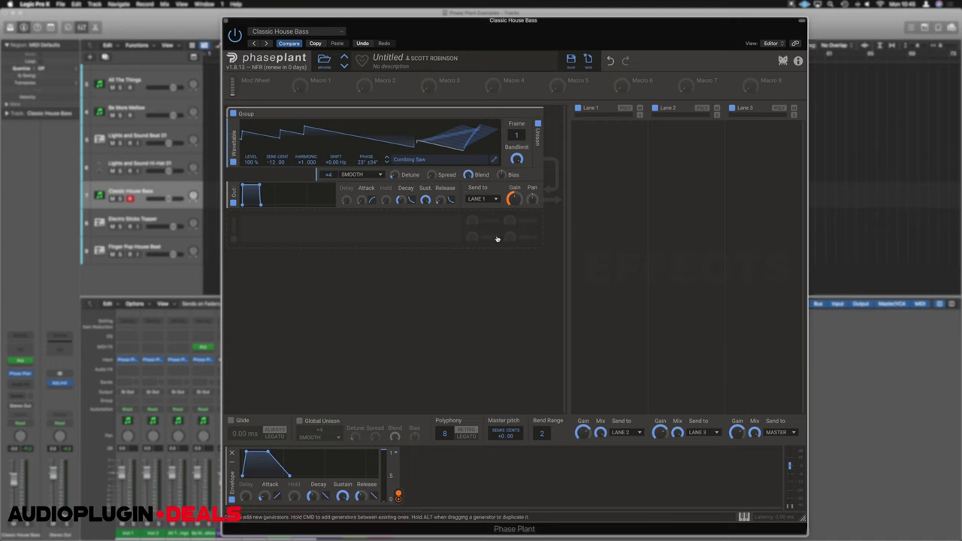
{"action": "left_click_drag", "start_coordinate": [515, 203], "coordinate": [516, 204]}
- Lengthen the envelope's Attack and adjust its modulation amount on the Output Gain during playback
{"action": "left_click_drag", "start_coordinate": [264, 496], "coordinate": [264, 477]}
{"action": "key", "text": "space"}
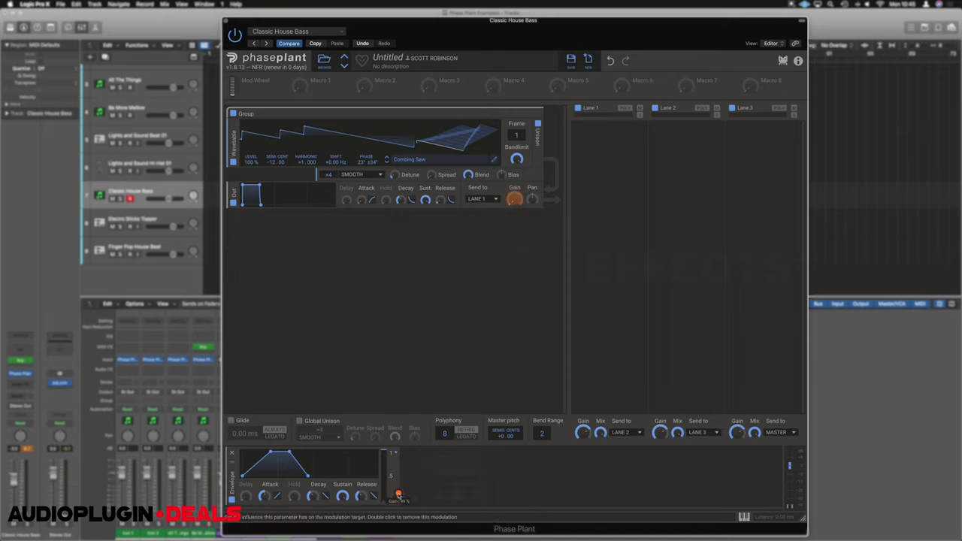
{"action": "left_click_drag", "start_coordinate": [399, 495], "coordinate": [398, 500]}
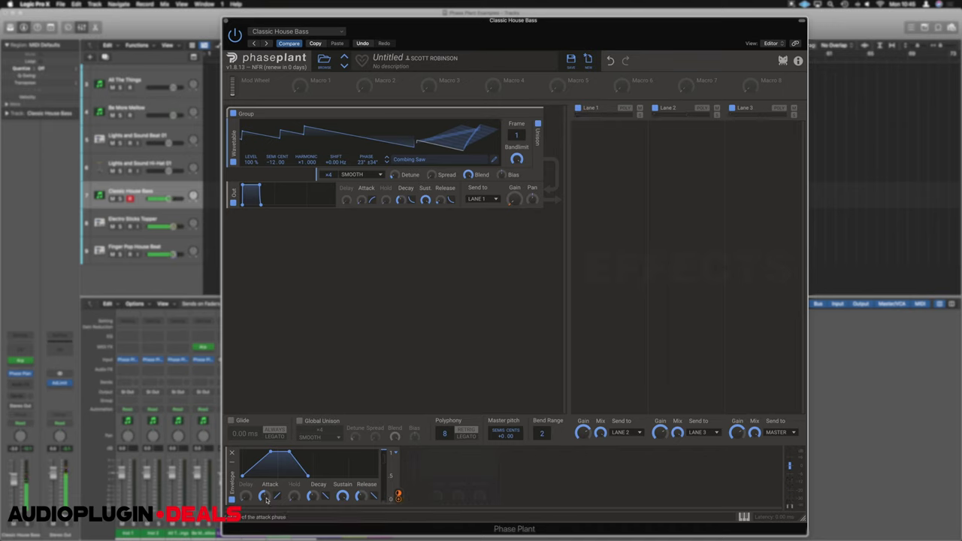
- Shape the envelope as a pluck with minimum Attack, no Sustain, and adjusted Decay and Release
{"action": "left_click_drag", "start_coordinate": [264, 496], "coordinate": [265, 526]}
{"action": "left_click_drag", "start_coordinate": [313, 496], "coordinate": [312, 518]}
{"action": "left_click_drag", "start_coordinate": [361, 497], "coordinate": [265, 507]}
{"action": "key", "text": "space"}
{"action": "left_click_drag", "start_coordinate": [342, 497], "coordinate": [312, 474]}
{"action": "left_click_drag", "start_coordinate": [361, 496], "coordinate": [312, 486]}
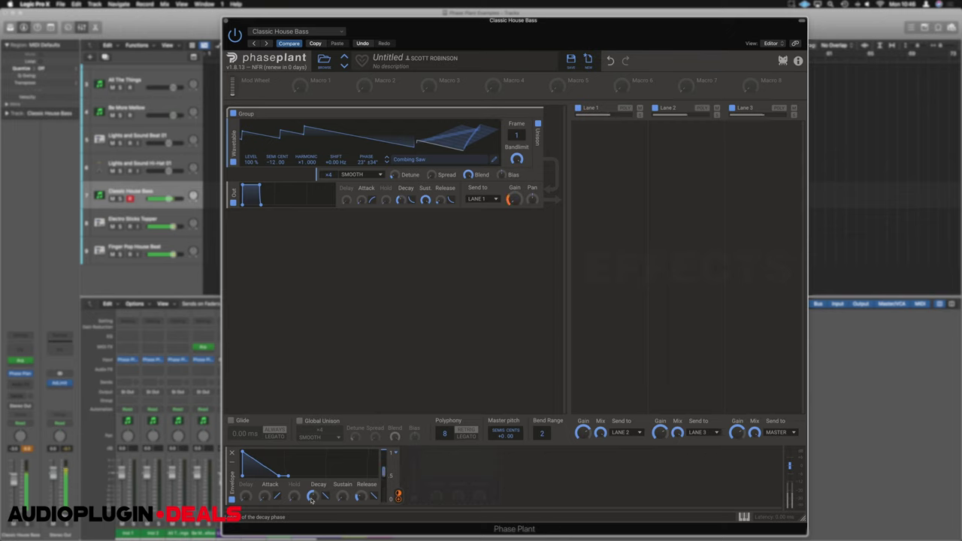
- Add an Analog generator with a sine waveform tuned to -12.00 semitones and audition it in playback
{"action": "left_click", "coordinate": [352, 236]}
{"action": "left_click", "coordinate": [365, 266]}
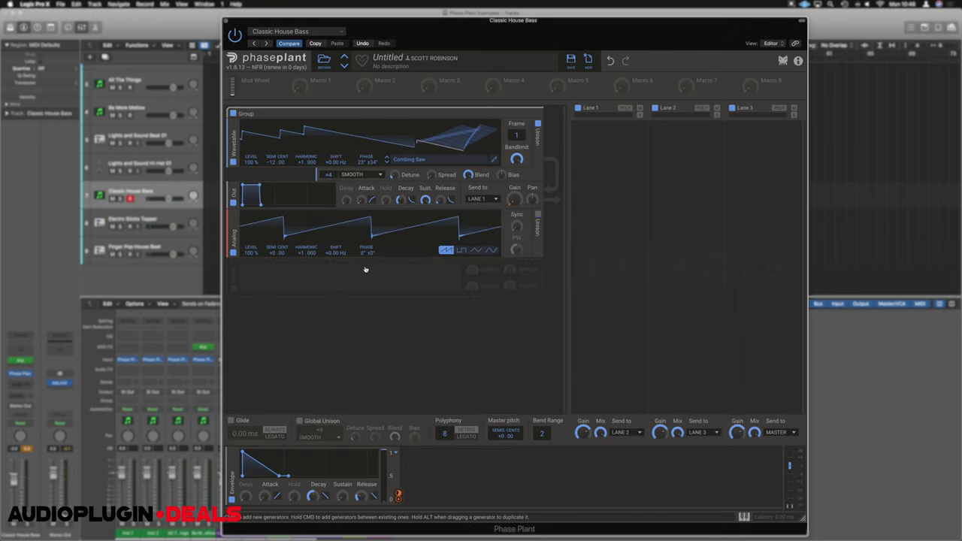
{"action": "left_click", "coordinate": [490, 250]}
{"action": "left_click_drag", "start_coordinate": [272, 252], "coordinate": [272, 300]}
{"action": "key", "text": "space"}
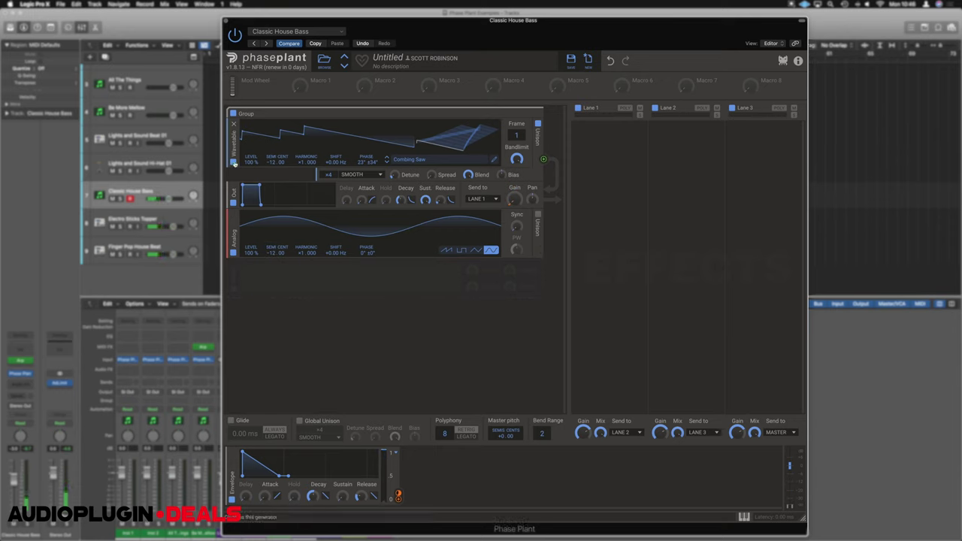
- Bypass the Wavetable generator and move the Analog generator above the Output module in the same group
{"action": "left_click", "coordinate": [234, 163]}
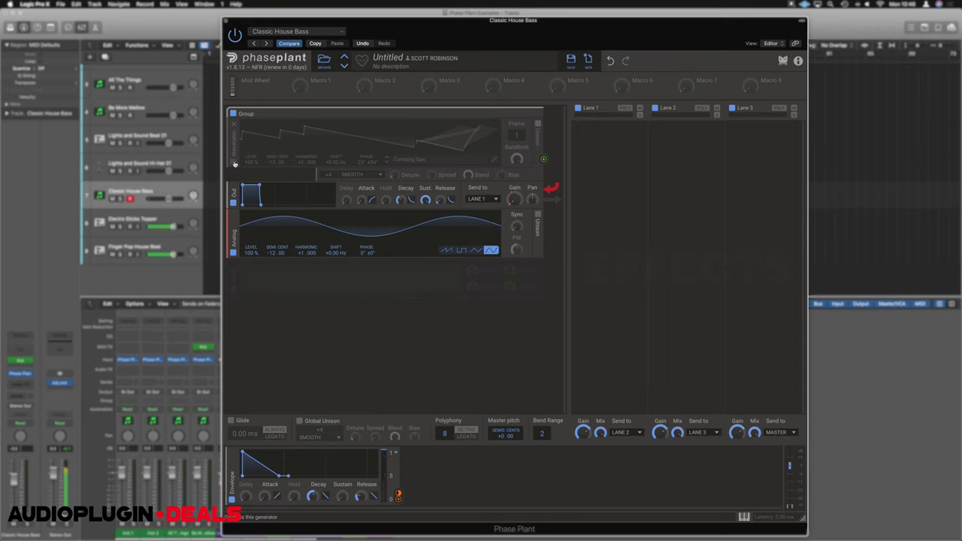
{"action": "left_click_drag", "start_coordinate": [273, 253], "coordinate": [272, 304]}
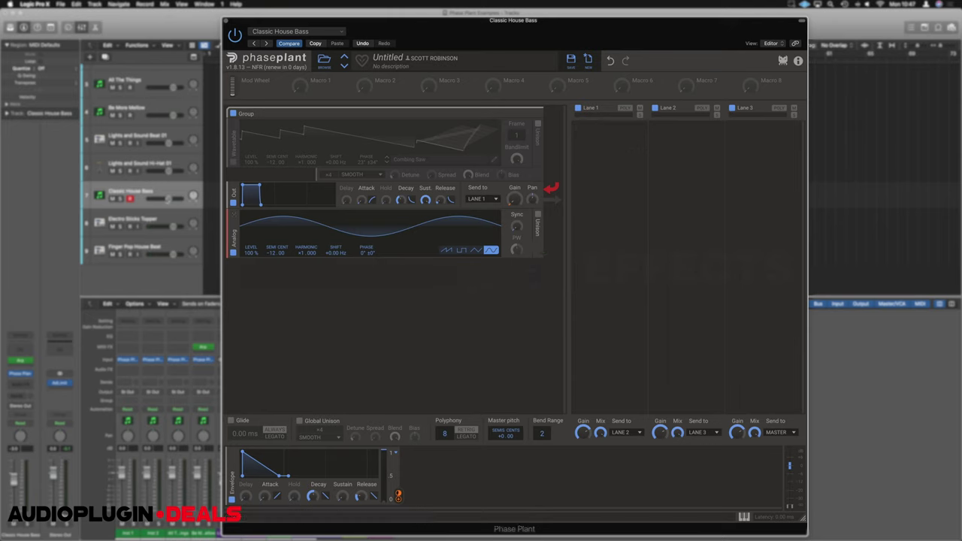
{"action": "left_click_drag", "start_coordinate": [234, 227], "coordinate": [234, 184]}
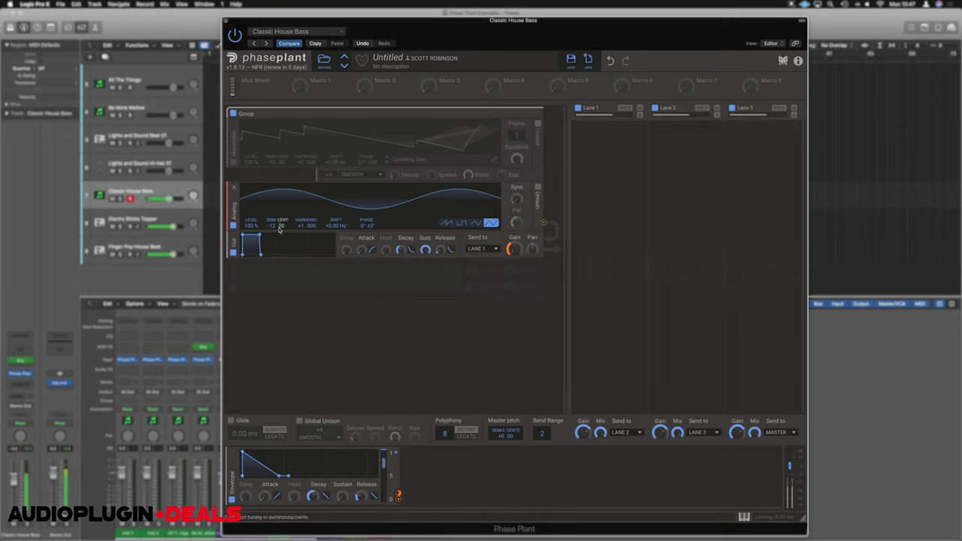
- Audition other Analog generator tunings, settle on -12.00 semitones and re-enable the Wavetable generator
{"action": "left_click_drag", "start_coordinate": [276, 225], "coordinate": [276, 191]}
{"action": "left_click_drag", "start_coordinate": [276, 232], "coordinate": [527, 228]}
{"action": "mouse_move", "coordinate": [276, 224]}
{"action": "left_mouse_down"}
{"action": "mouse_move", "coordinate": [276, 282]}
{"action": "mouse_move", "coordinate": [263, 229]}
{"action": "left_mouse_up"}
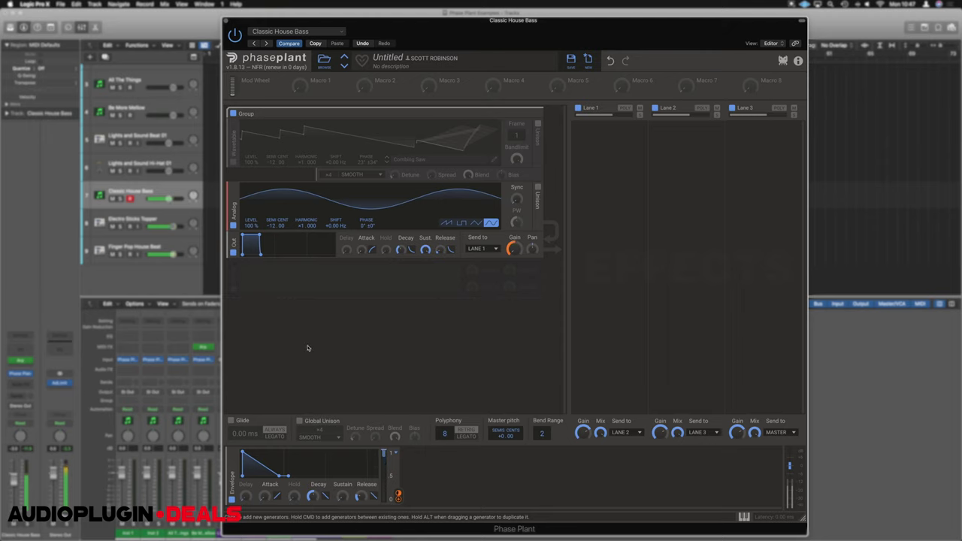
{"action": "left_click", "coordinate": [234, 164]}
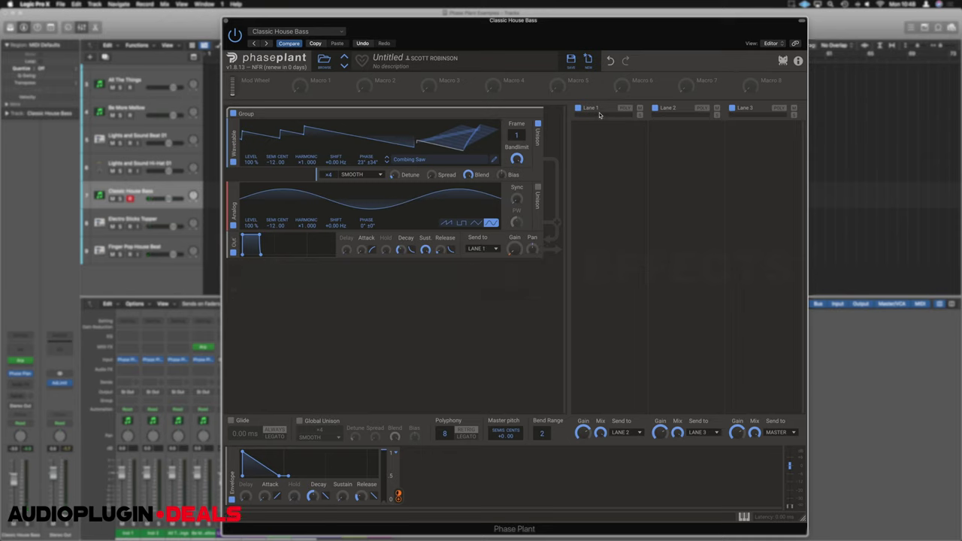
- Add a Chorus effect to Lane 1 and adjust its Delay and Depth during playback
{"action": "left_click", "coordinate": [609, 147]}
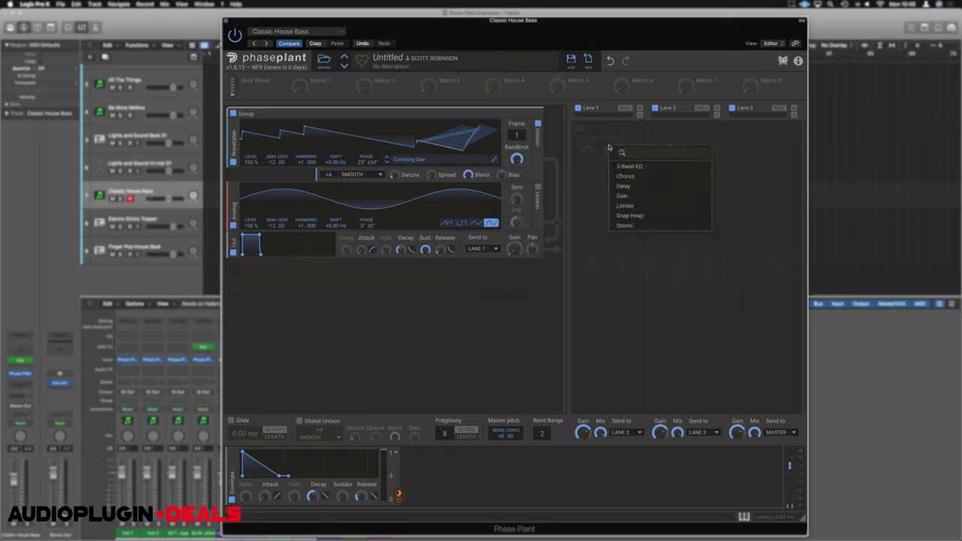
{"action": "left_click", "coordinate": [625, 176]}
{"action": "key", "text": "space"}
{"action": "left_click_drag", "start_coordinate": [586, 154], "coordinate": [586, 158]}
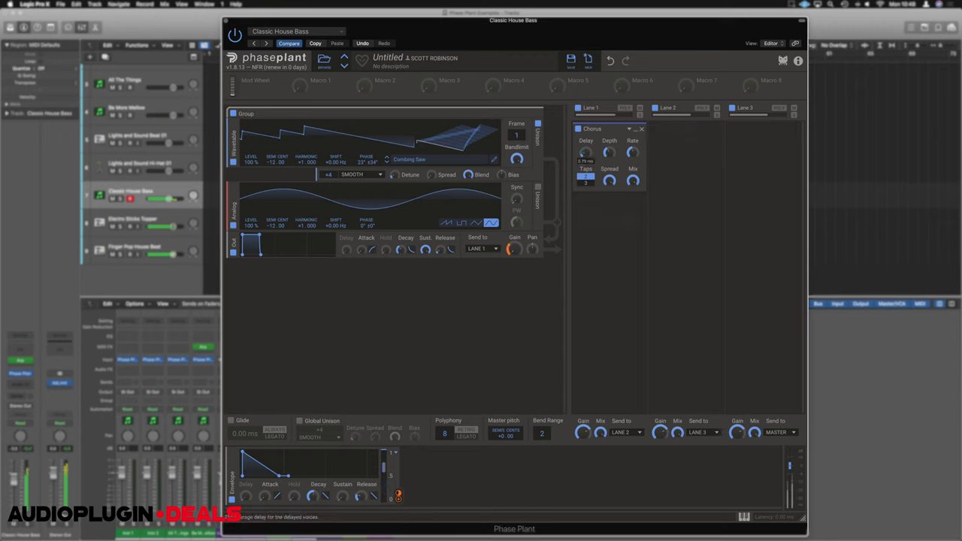
{"action": "mouse_move", "coordinate": [608, 152]}
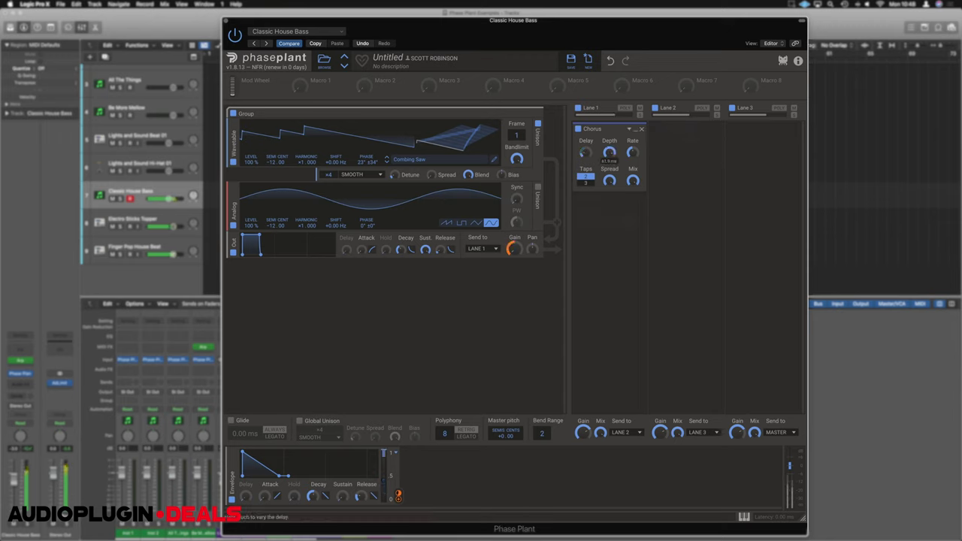
- Step through the Chorus presets to Flanging and randomize the effect's settings
{"action": "left_click", "coordinate": [630, 129]}
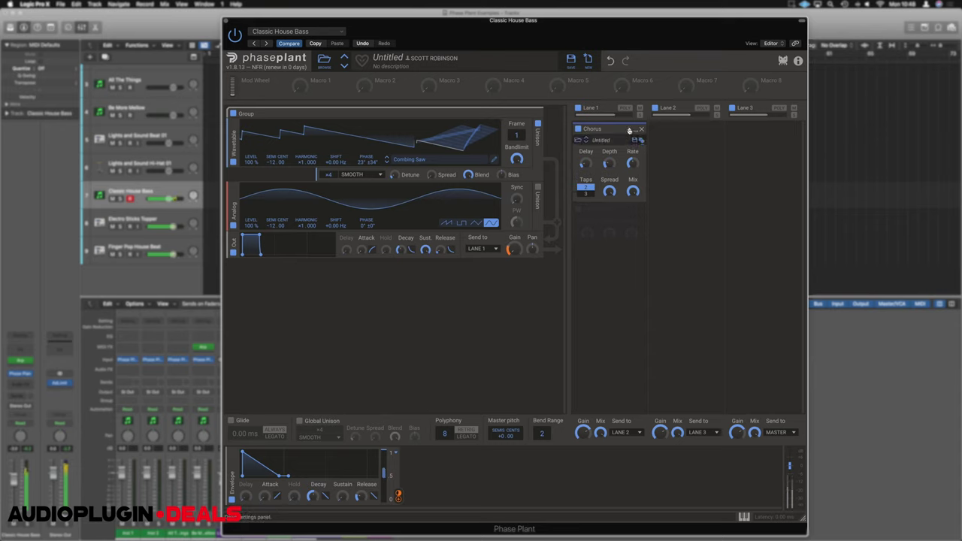
{"action": "left_click", "coordinate": [630, 129]}
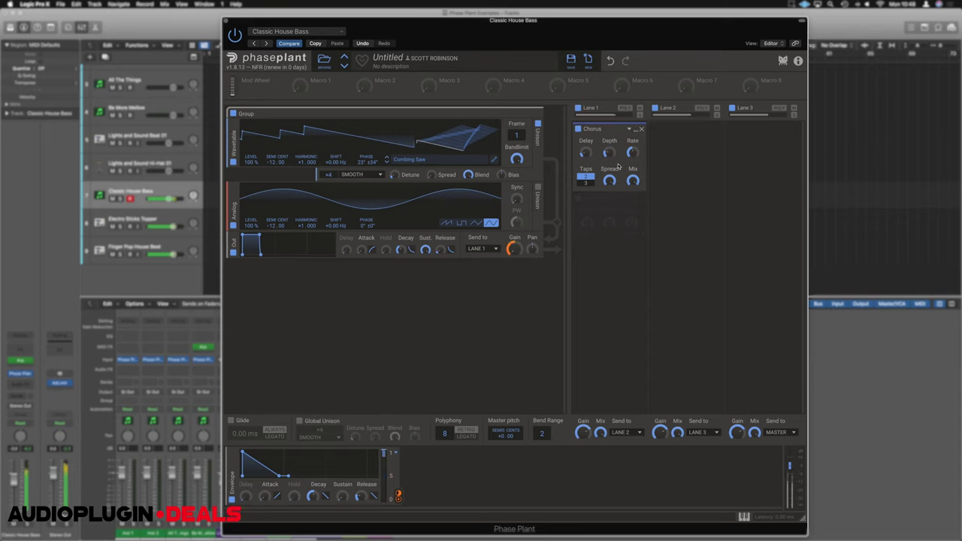
{"action": "left_click", "coordinate": [630, 129]}
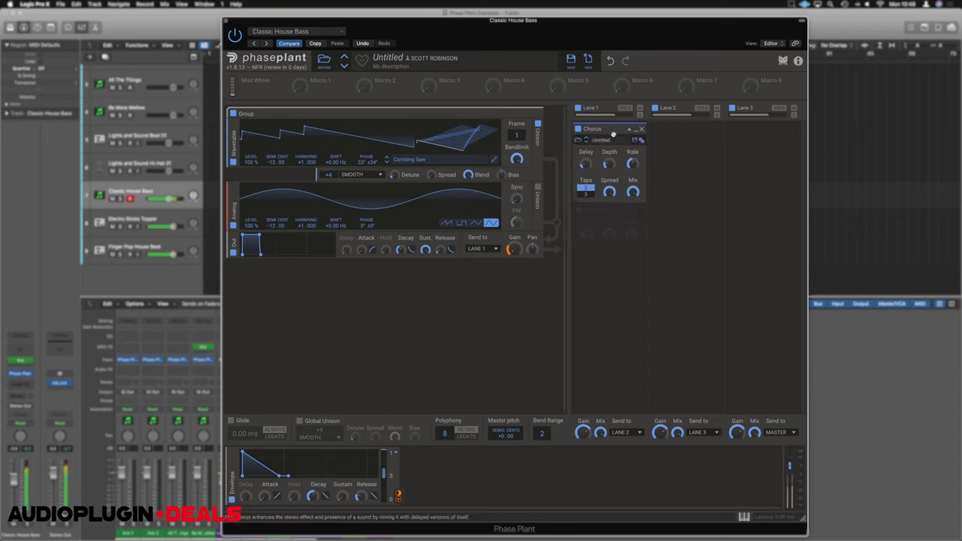
{"action": "left_click", "coordinate": [585, 142]}
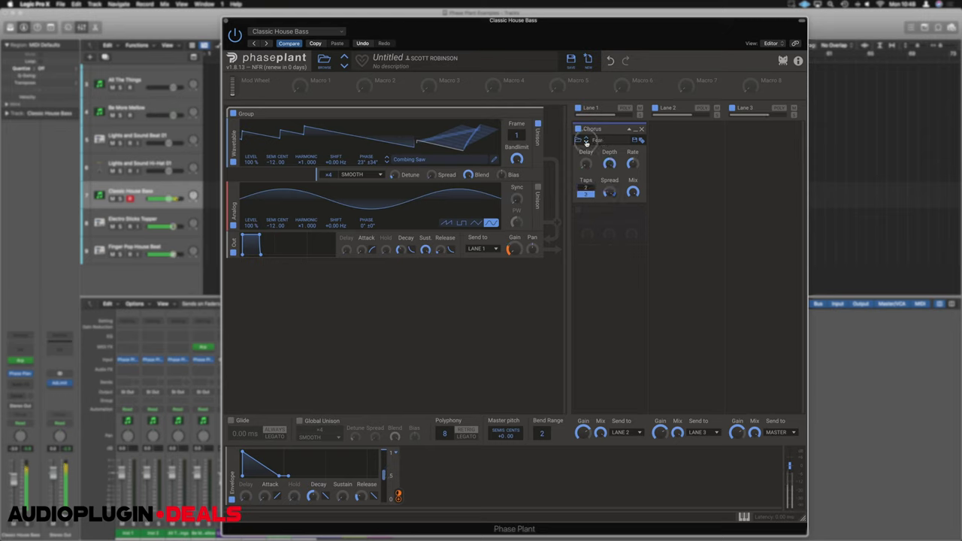
{"action": "left_click", "coordinate": [586, 142]}
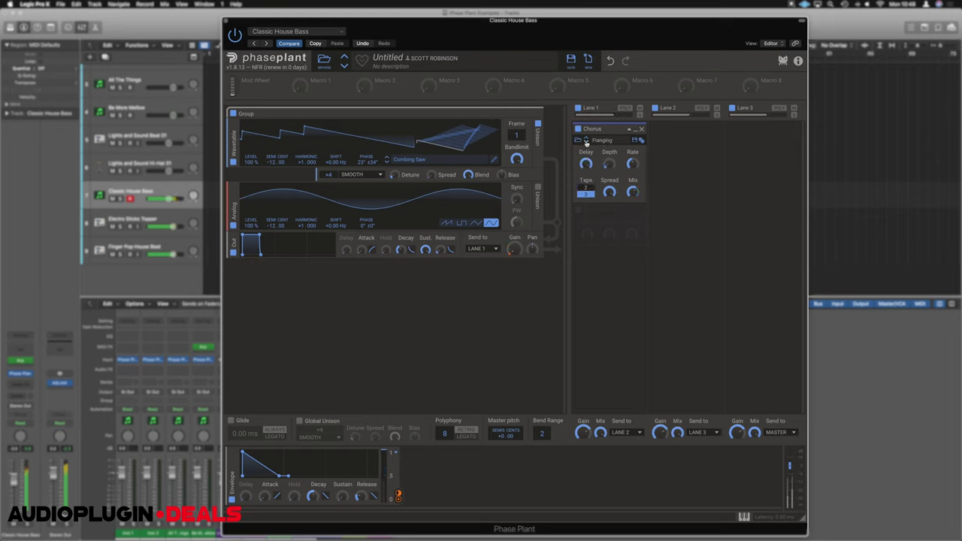
{"action": "left_click", "coordinate": [641, 141]}
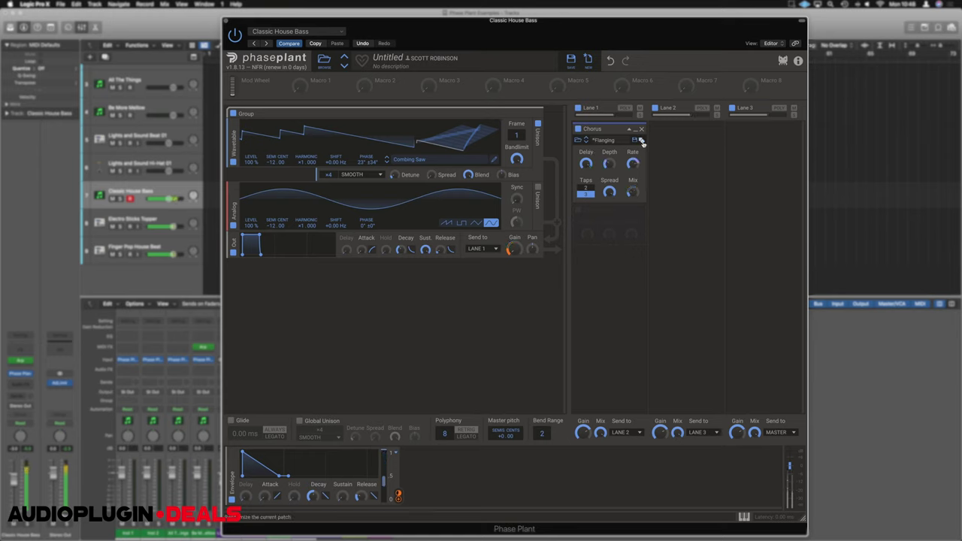
{"action": "left_click", "coordinate": [629, 130]}
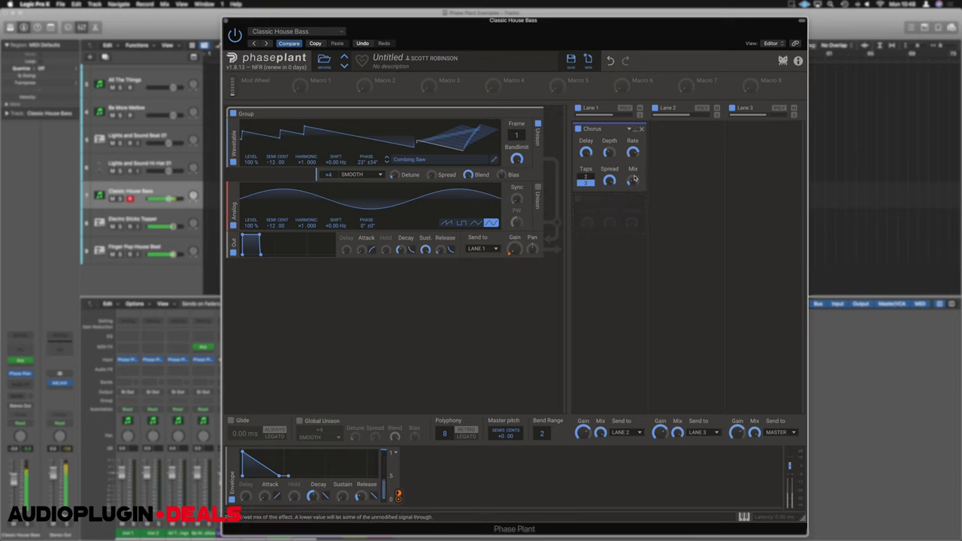
{"action": "mouse_move", "coordinate": [633, 180]}
- Add a Limiter below the Chorus in Lane 1 and adjust its In Gain and Out Gain
{"action": "left_click", "coordinate": [606, 220]}
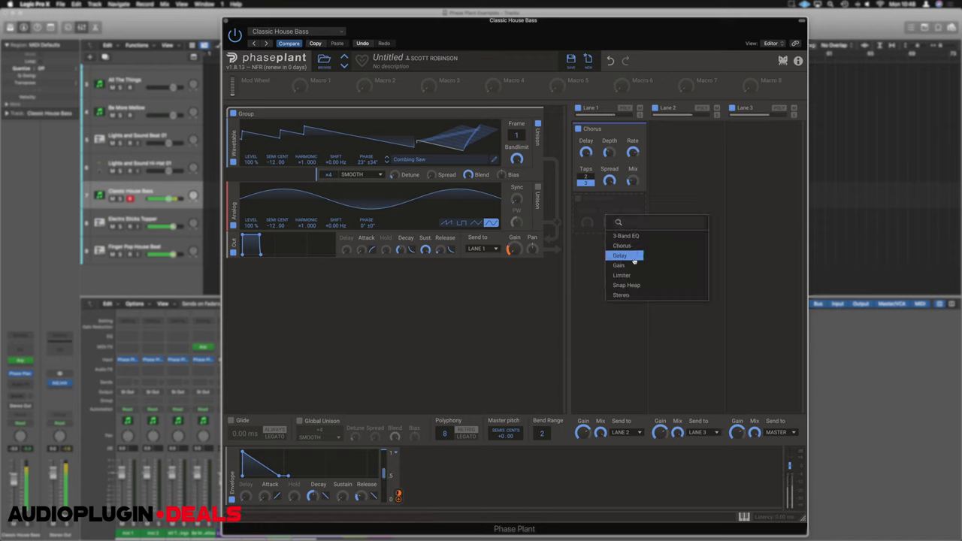
{"action": "left_click", "coordinate": [631, 275]}
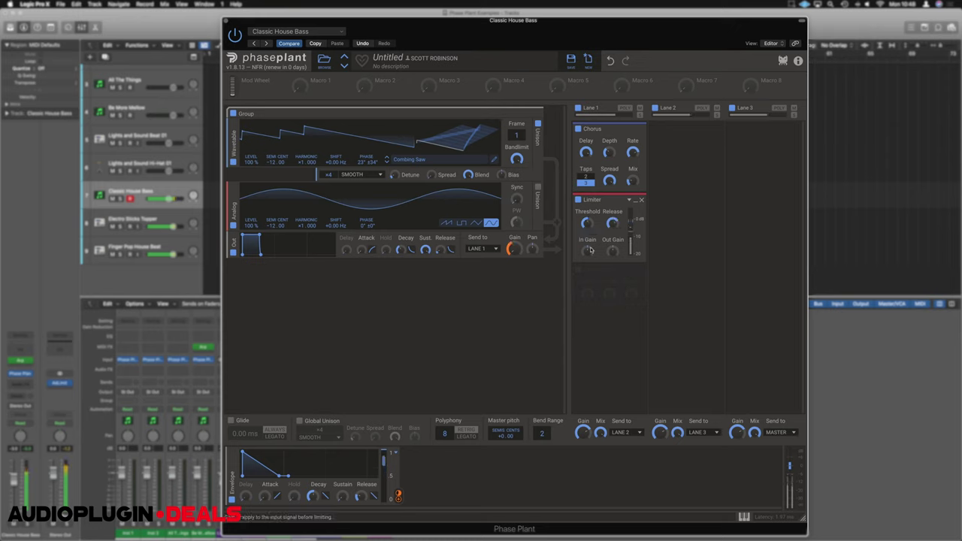
{"action": "left_click_drag", "start_coordinate": [590, 251], "coordinate": [614, 245]}
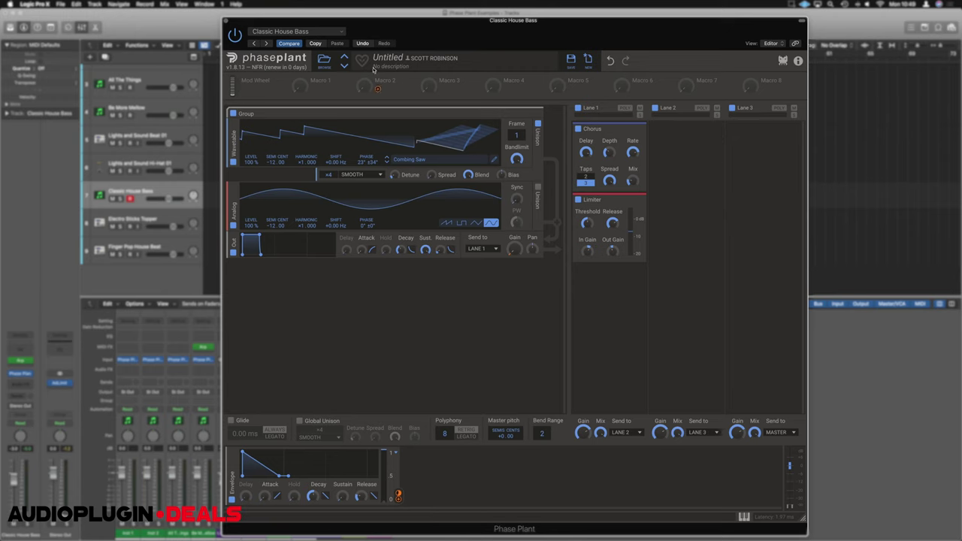
- Open the preset browser and look through the User and Factory preset folders
{"action": "left_click", "coordinate": [324, 63]}
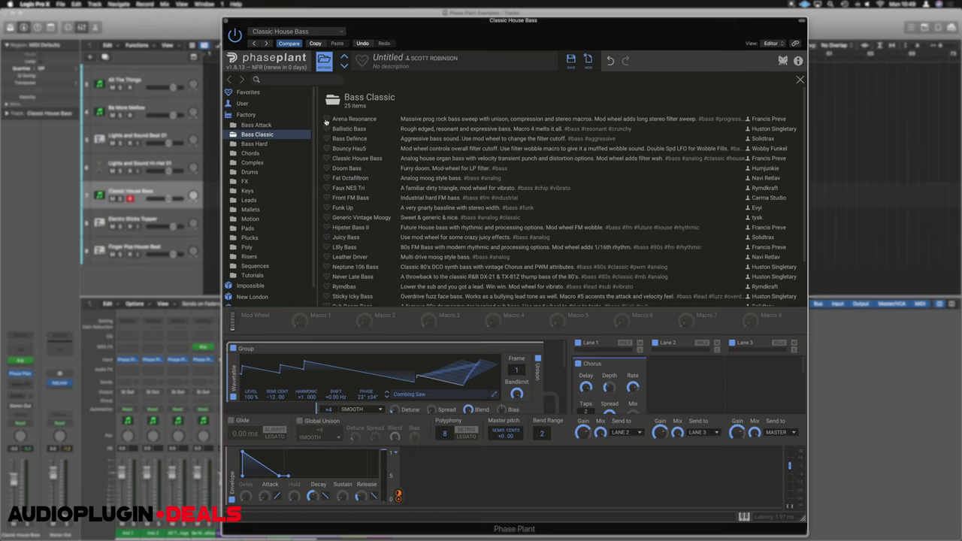
{"action": "left_click", "coordinate": [244, 104]}
{"action": "left_click", "coordinate": [248, 114]}
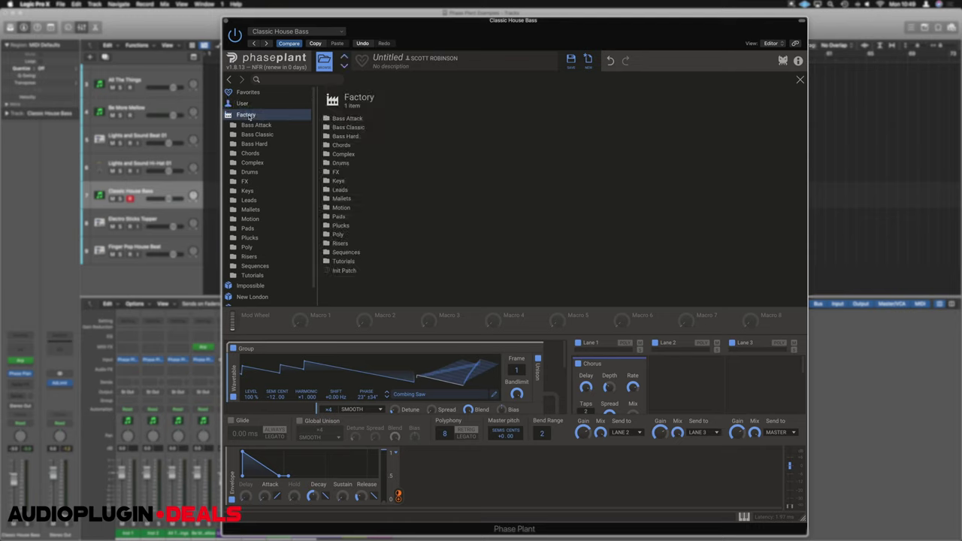
{"action": "scroll", "coordinate": [258, 179], "scroll_direction": "down", "scroll_amount": 1}
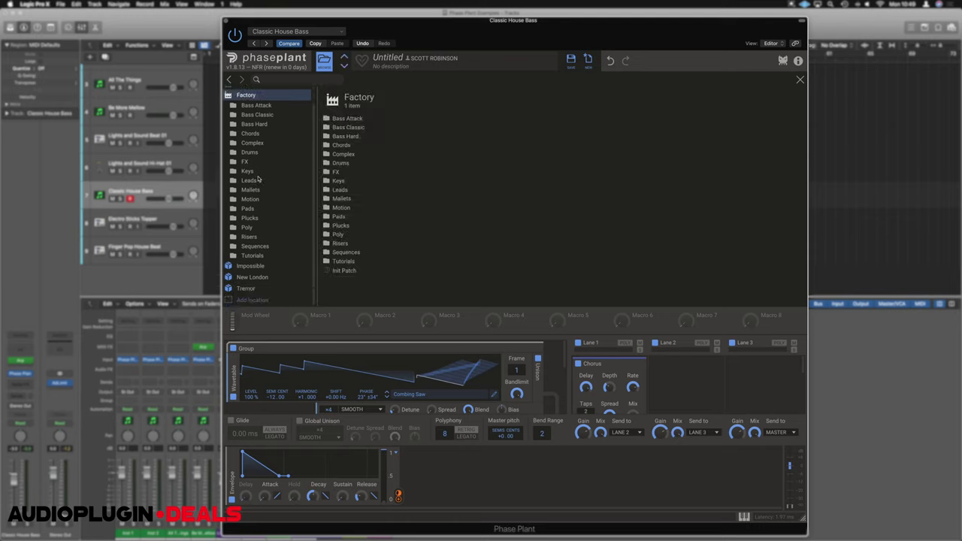
- Load the Amputate preset and then the Architect preset from the New London bank's Bass folder
{"action": "left_click", "coordinate": [251, 277]}
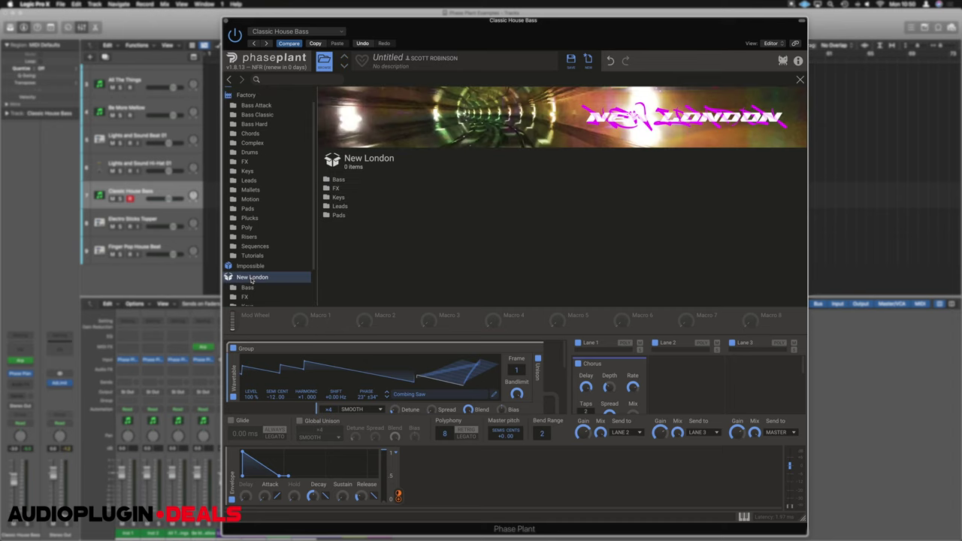
{"action": "double_click", "coordinate": [340, 182]}
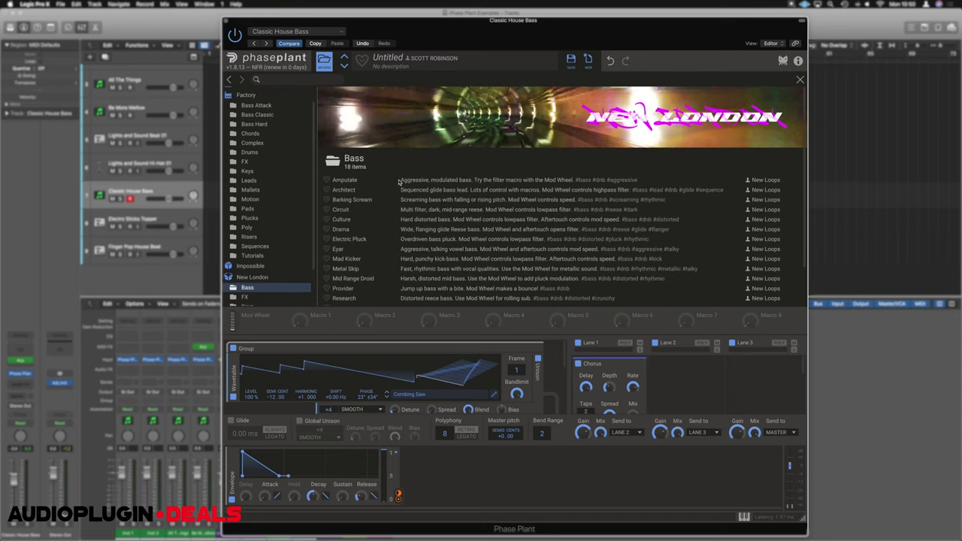
{"action": "left_click", "coordinate": [375, 183]}
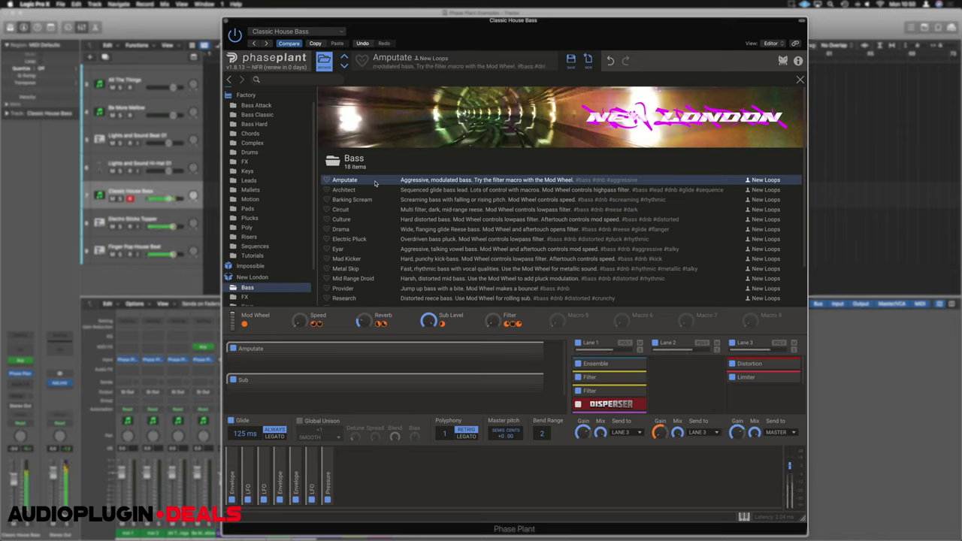
{"action": "left_click", "coordinate": [369, 191]}
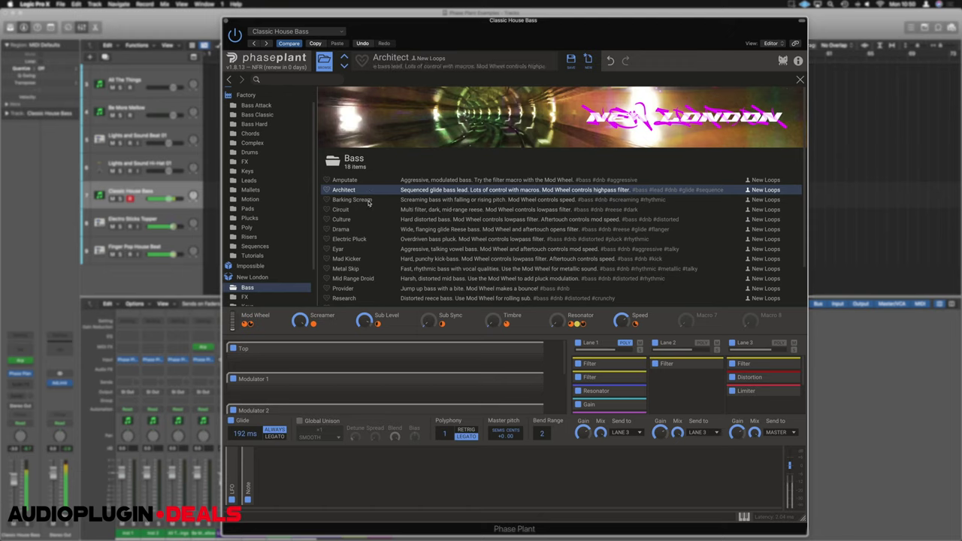
- Audition the Barking Scream, Circuit, Culture and Drama presets from the New London Bass folder
{"action": "left_click", "coordinate": [367, 200]}
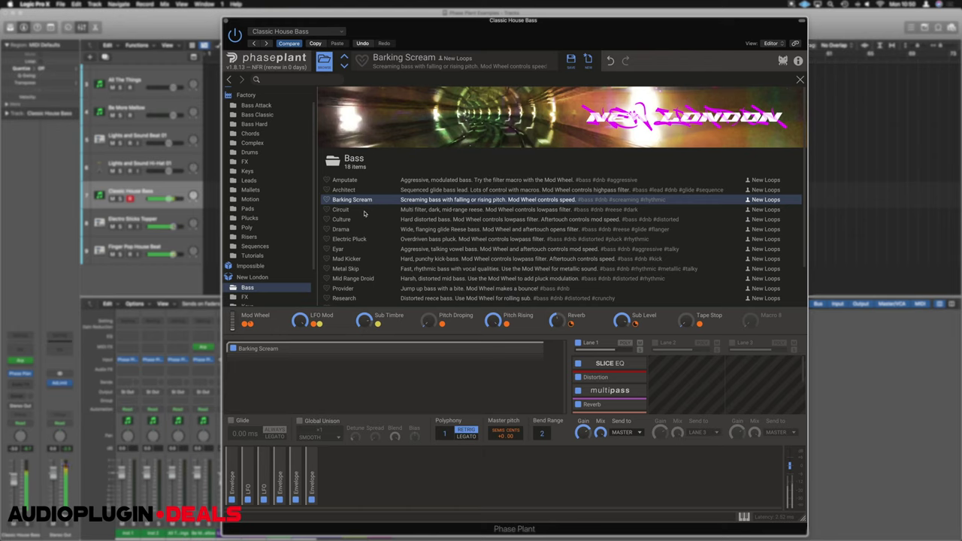
{"action": "left_click", "coordinate": [364, 213]}
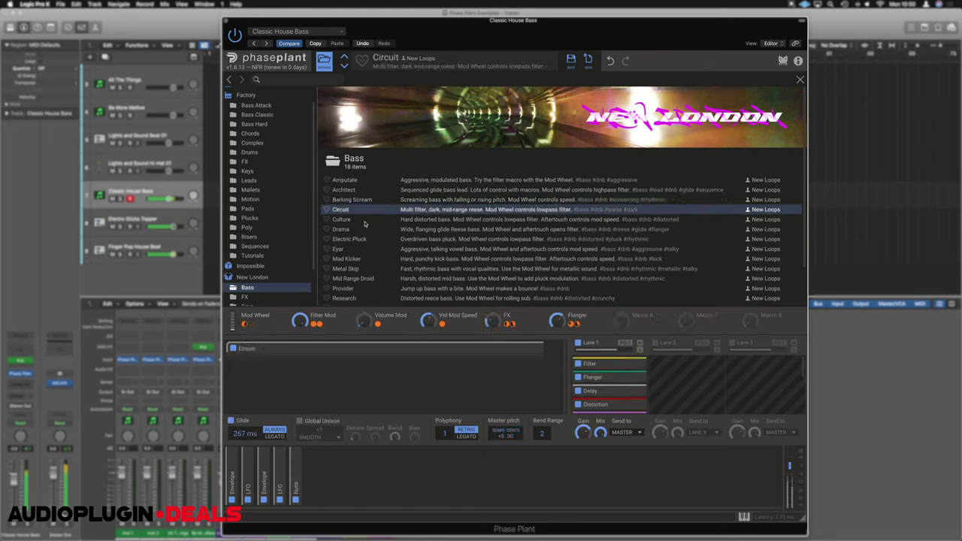
{"action": "left_click", "coordinate": [364, 220]}
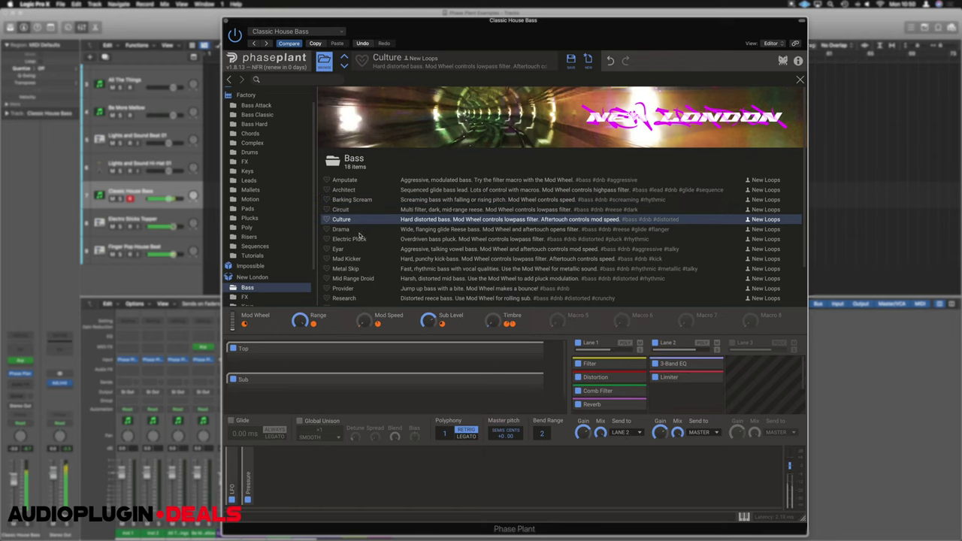
{"action": "left_click", "coordinate": [360, 231]}
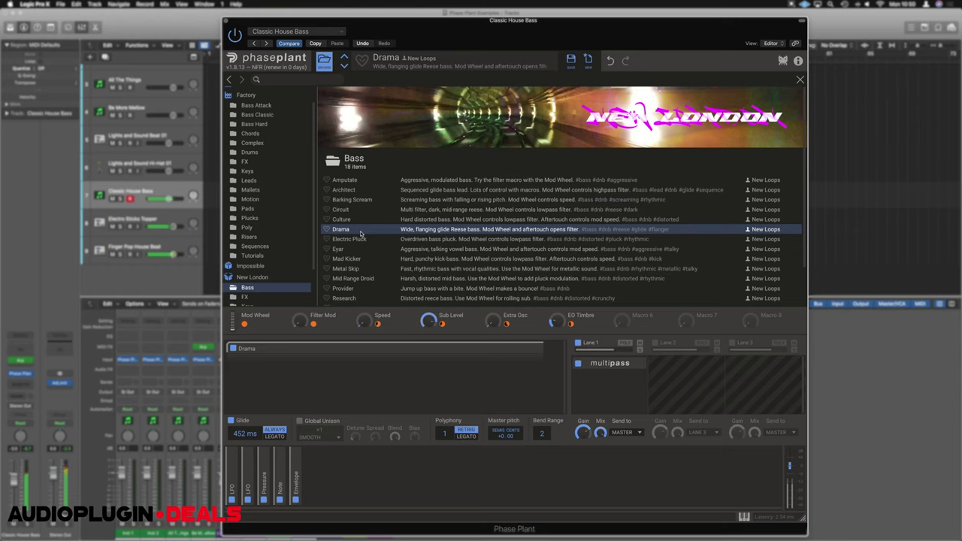
- Audition the Eyar, Metal Skip, Mid Range Droid and Rubber Comb presets in the same Bass folder
{"action": "scroll", "coordinate": [364, 229], "scroll_direction": "down", "scroll_amount": 2}
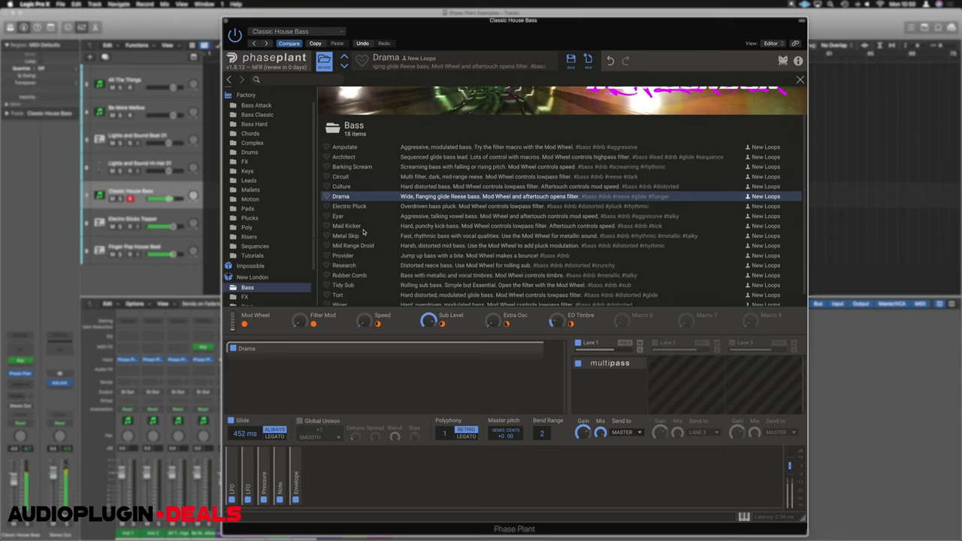
{"action": "left_click", "coordinate": [362, 224]}
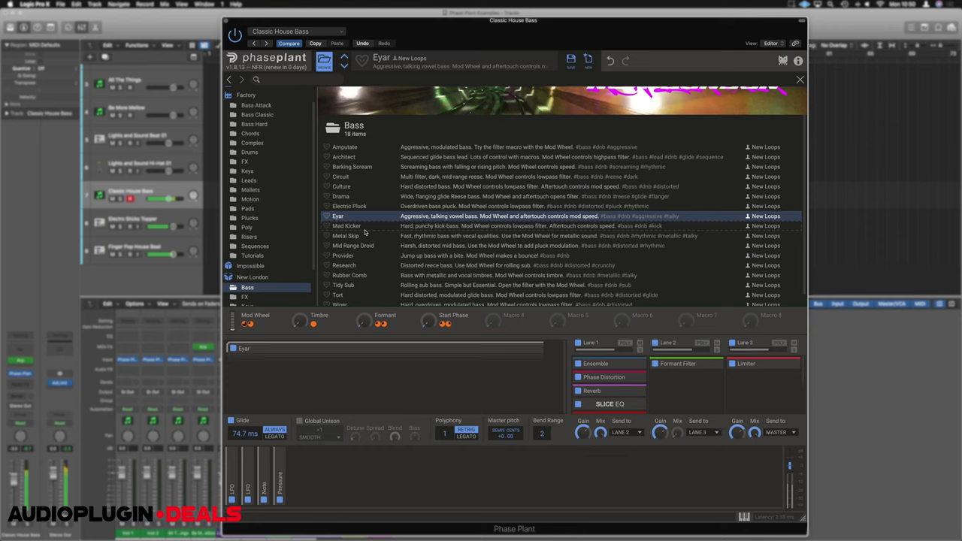
{"action": "left_click", "coordinate": [367, 237]}
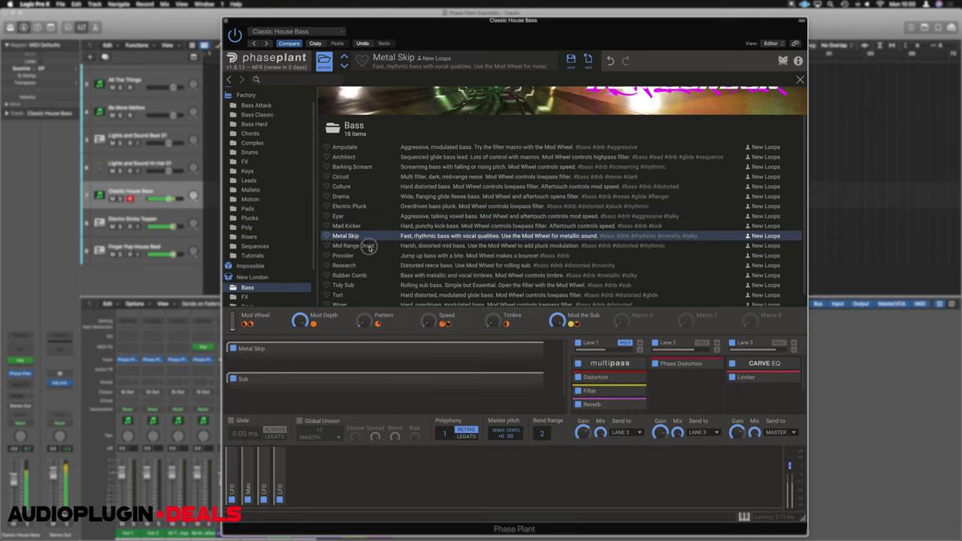
{"action": "left_click", "coordinate": [370, 246]}
{"action": "left_click", "coordinate": [367, 275]}
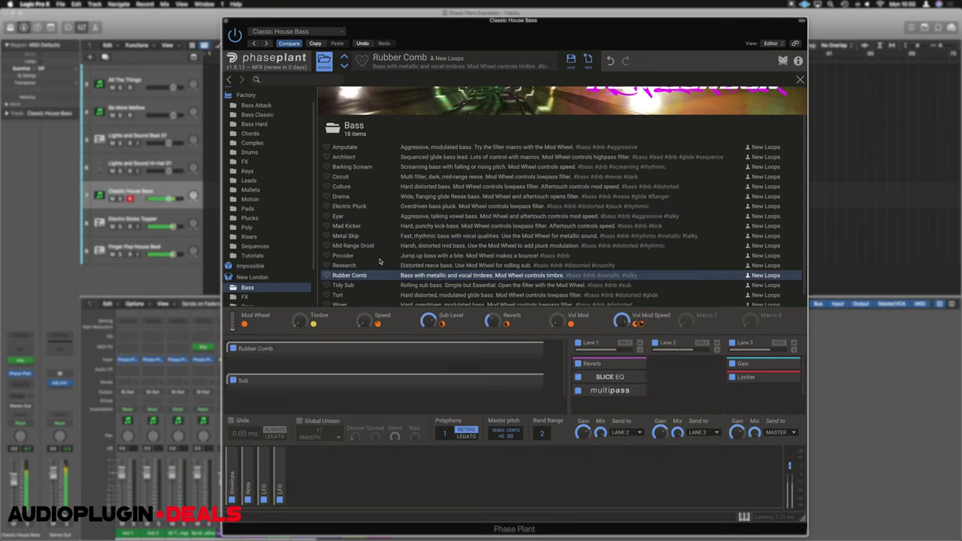
- Audition the Tidy Sub, Tort, Wiper and Your Way presets at the end of the Bass folder
{"action": "scroll", "coordinate": [367, 273], "scroll_direction": "down", "scroll_amount": 1}
{"action": "left_click", "coordinate": [368, 271]}
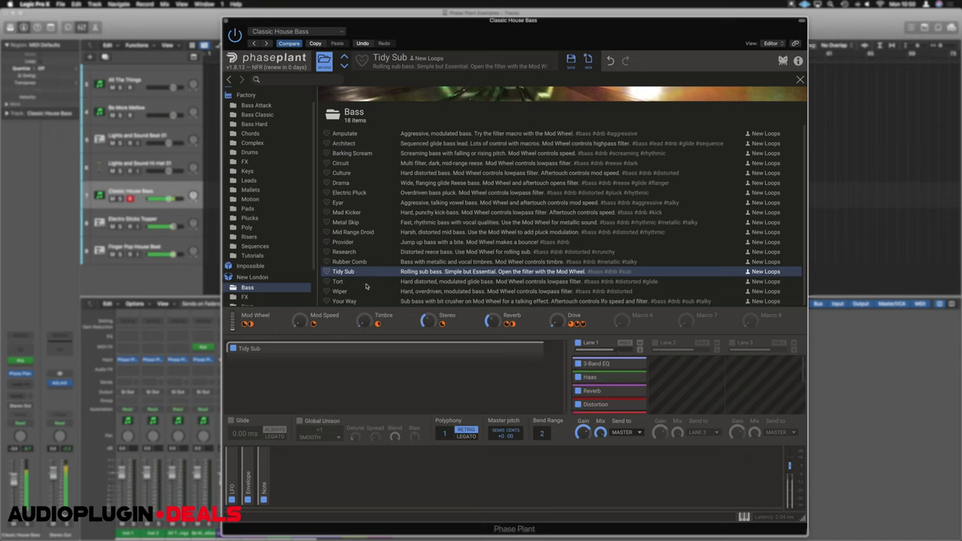
{"action": "left_click", "coordinate": [366, 287]}
{"action": "left_click", "coordinate": [367, 293]}
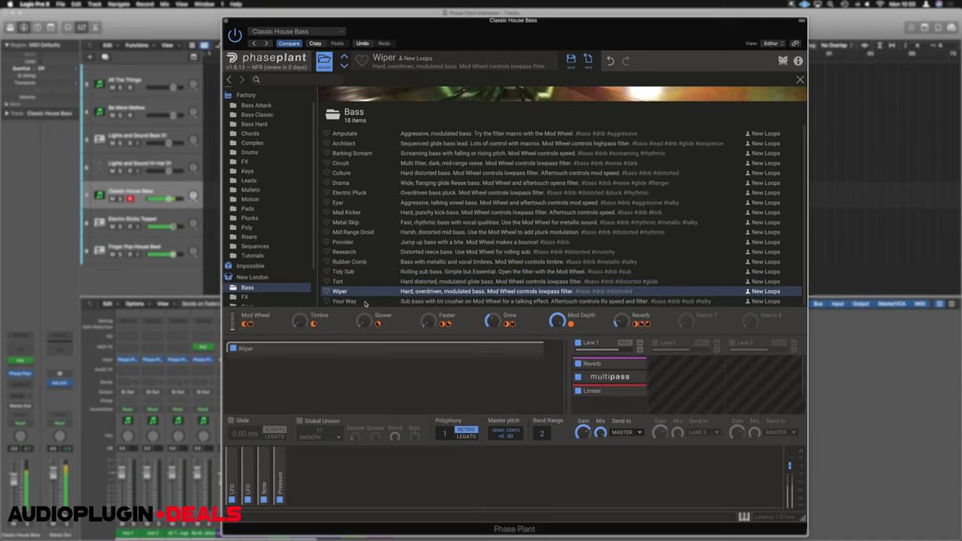
{"action": "left_click", "coordinate": [365, 302]}
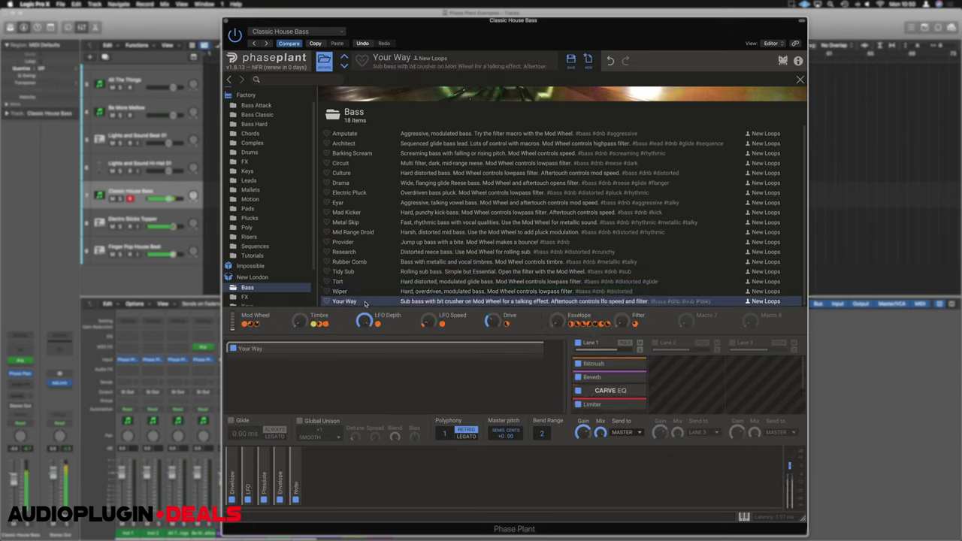
- Load the Drama preset again and close the preset browser
{"action": "left_click", "coordinate": [356, 183]}
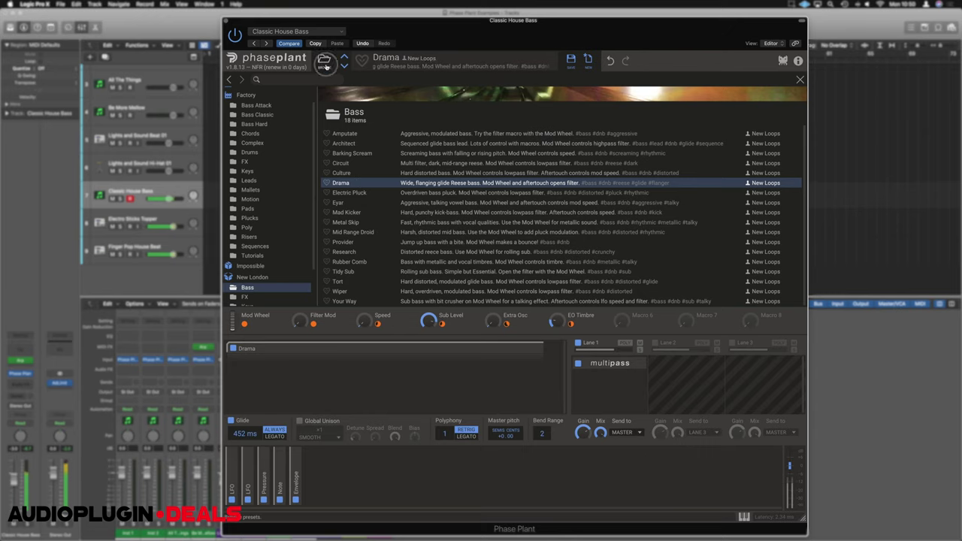
{"action": "left_click", "coordinate": [325, 63]}
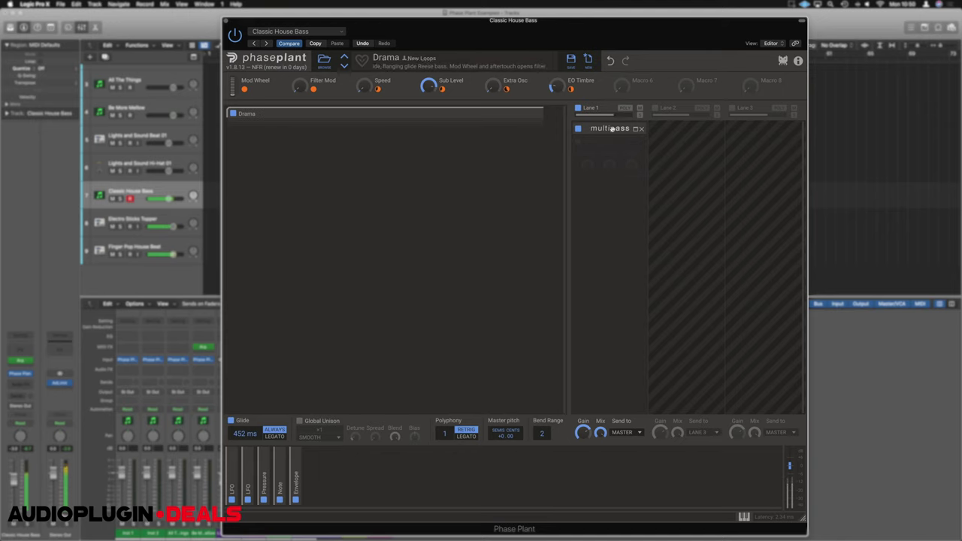
- Expand the Multipass effect in Lane 1 and the Drama group, and look through the group's generators
{"action": "left_click", "coordinate": [635, 129]}
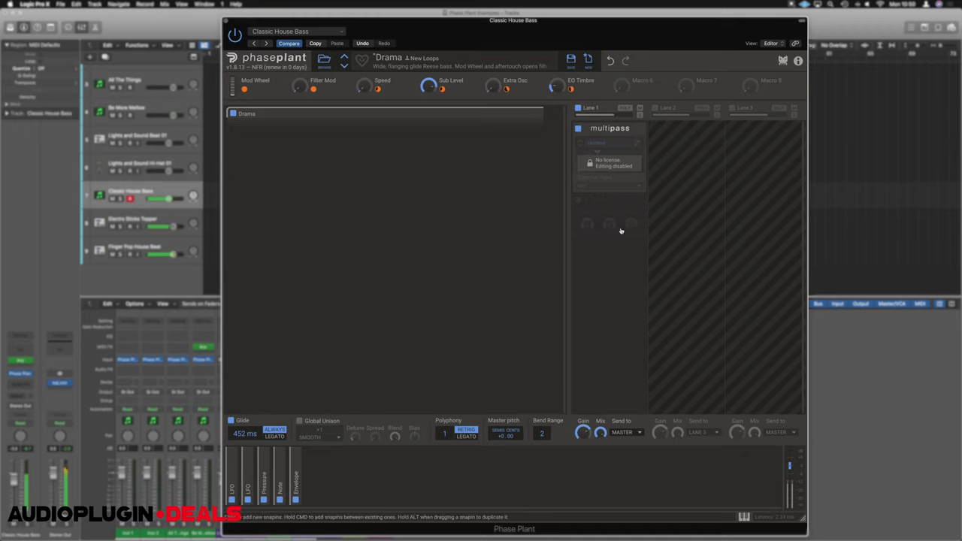
{"action": "left_click", "coordinate": [635, 130]}
{"action": "left_click", "coordinate": [636, 130]}
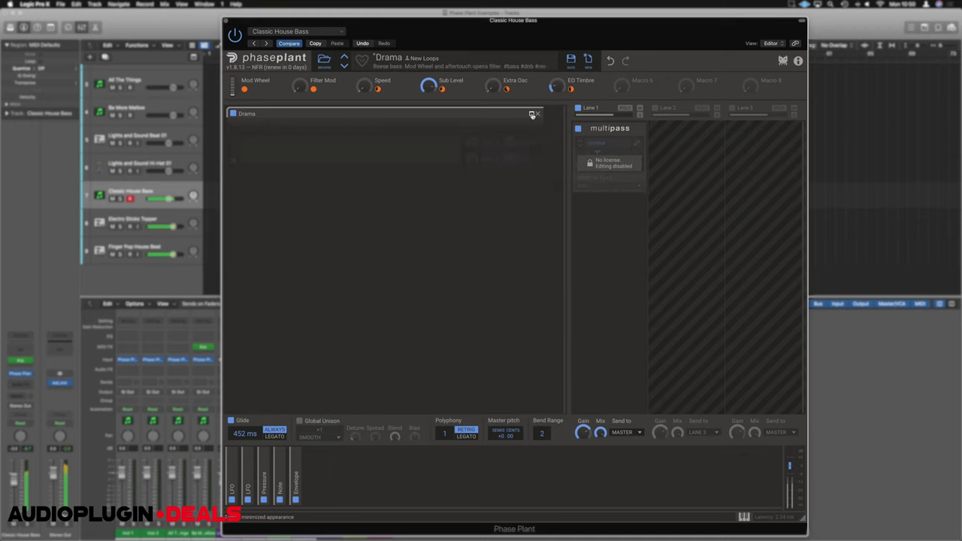
{"action": "left_click", "coordinate": [531, 115]}
{"action": "scroll", "coordinate": [526, 203], "scroll_direction": "down", "scroll_amount": 5}
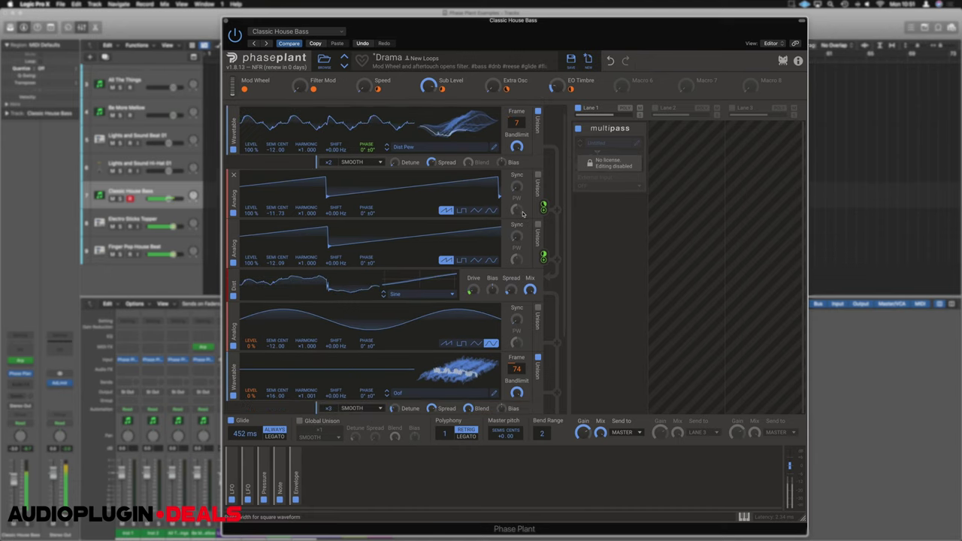
{"action": "scroll", "coordinate": [524, 215], "scroll_direction": "up", "scroll_amount": 5}
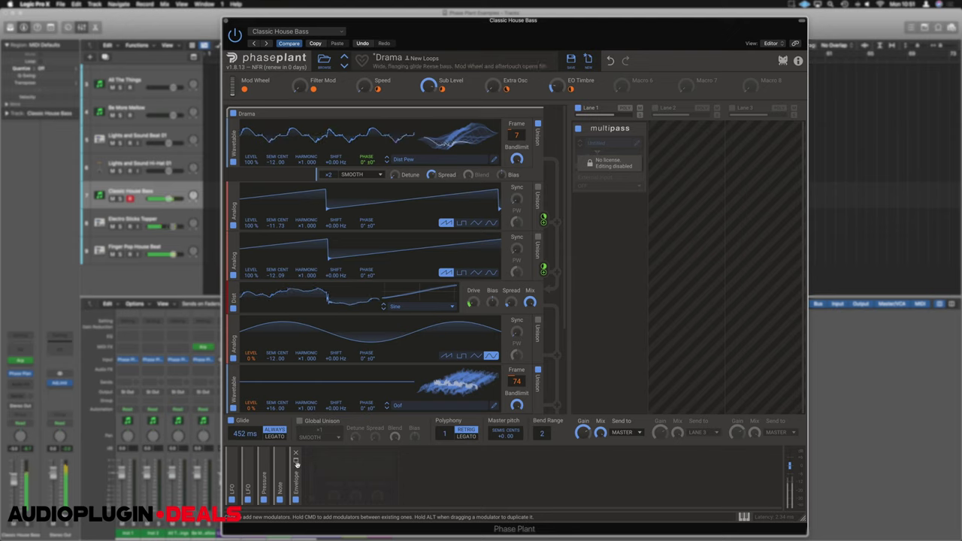
- Expand the minimized Envelope, Note, Pressure and both LFO modulators to show their settings
{"action": "left_click", "coordinate": [296, 462]}
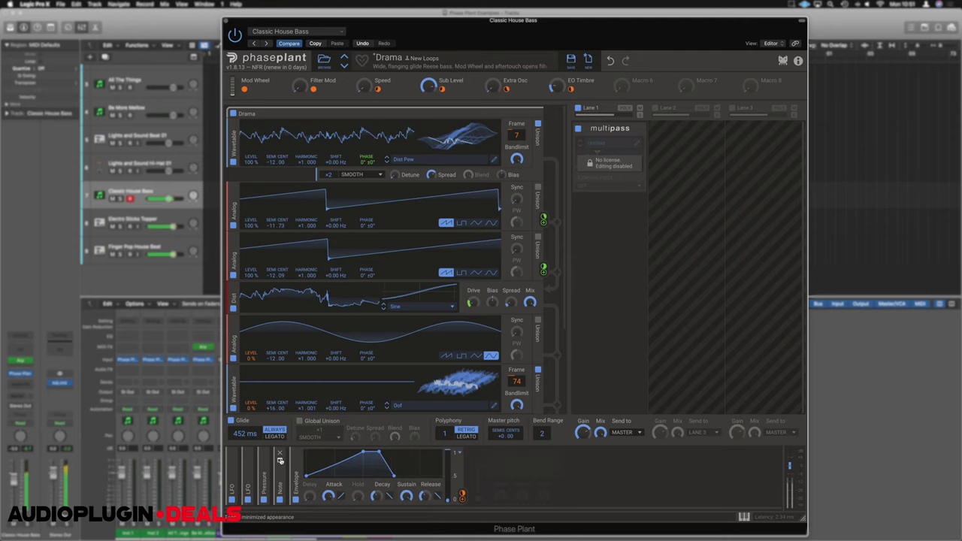
{"action": "left_click", "coordinate": [264, 459]}
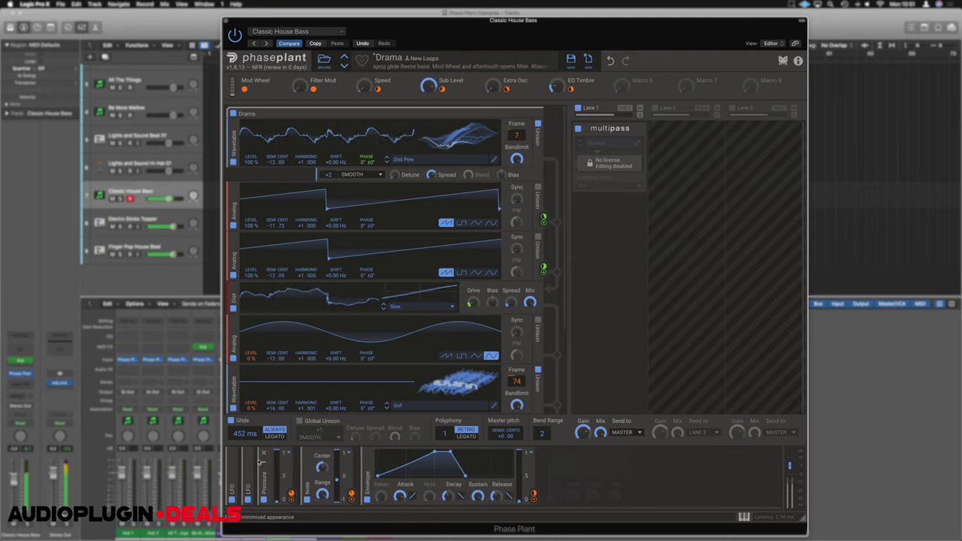
{"action": "left_click", "coordinate": [248, 461]}
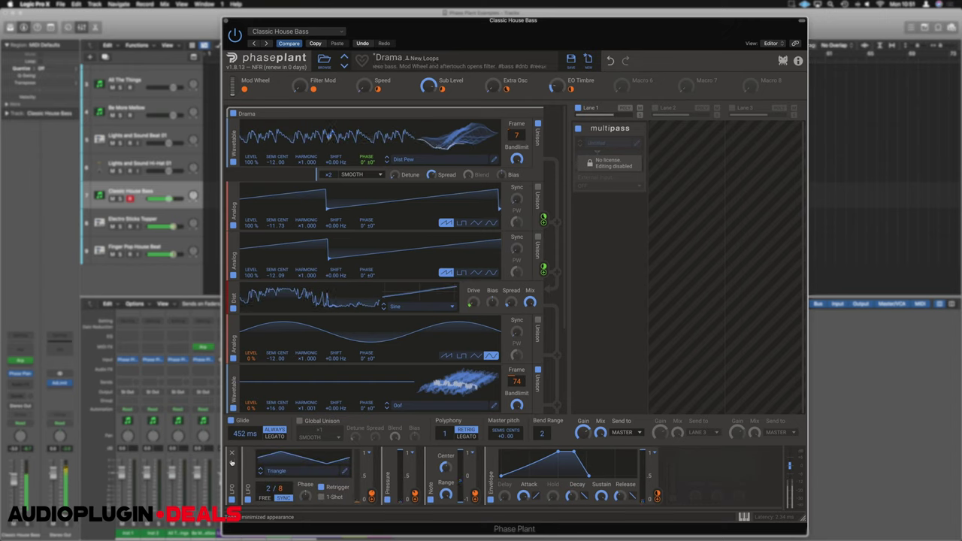
{"action": "left_click", "coordinate": [231, 462]}
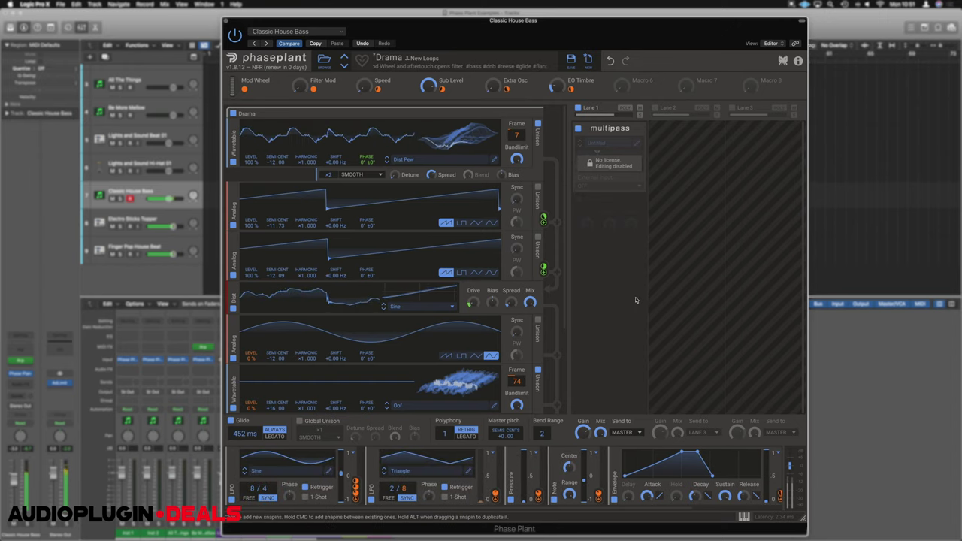